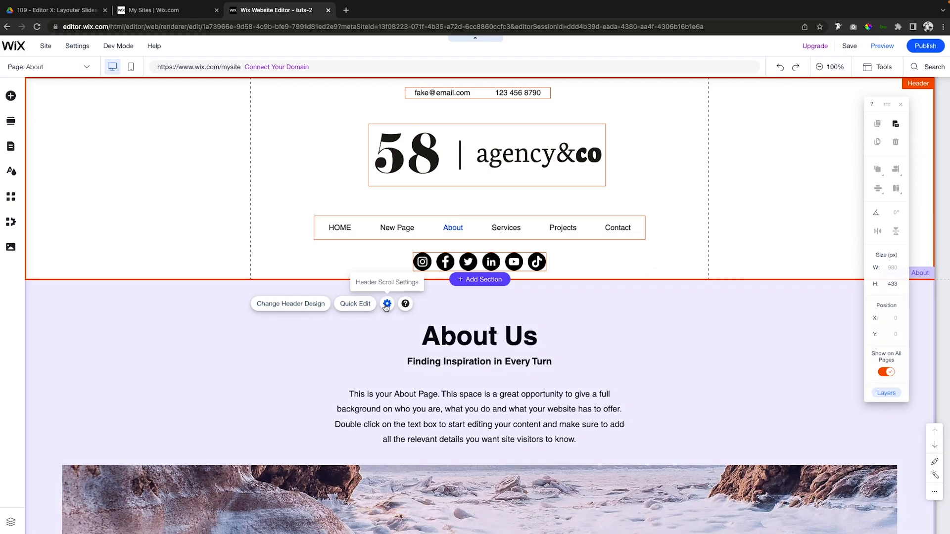
Open the header's scroll settings, preview the About page to examine how the header behaves on scroll, and return to the editor.
left_click(386, 305)
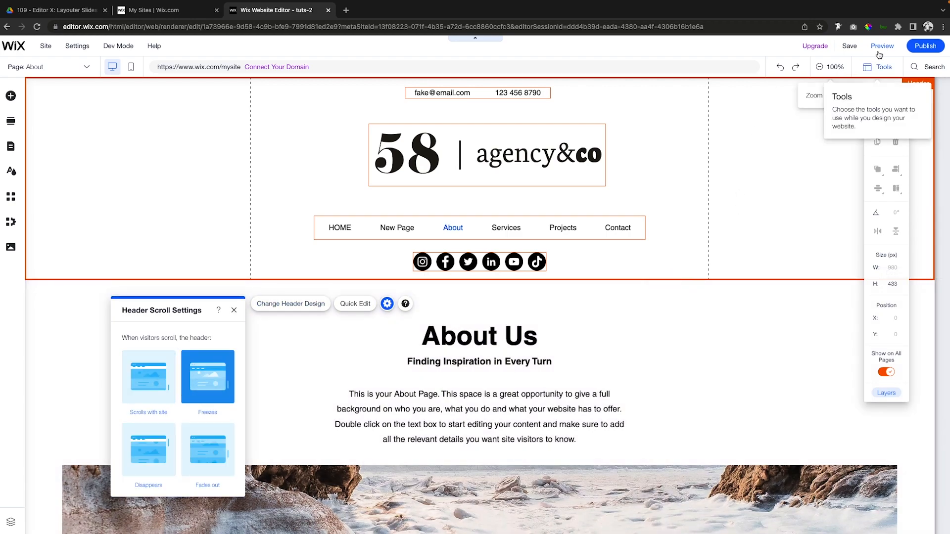
left_click(884, 53)
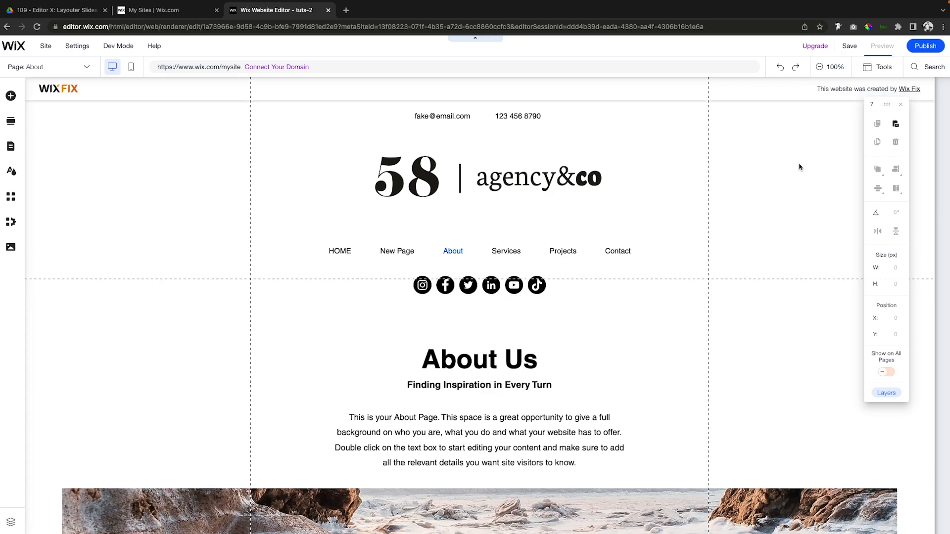
scroll(799, 167, "down", 5)
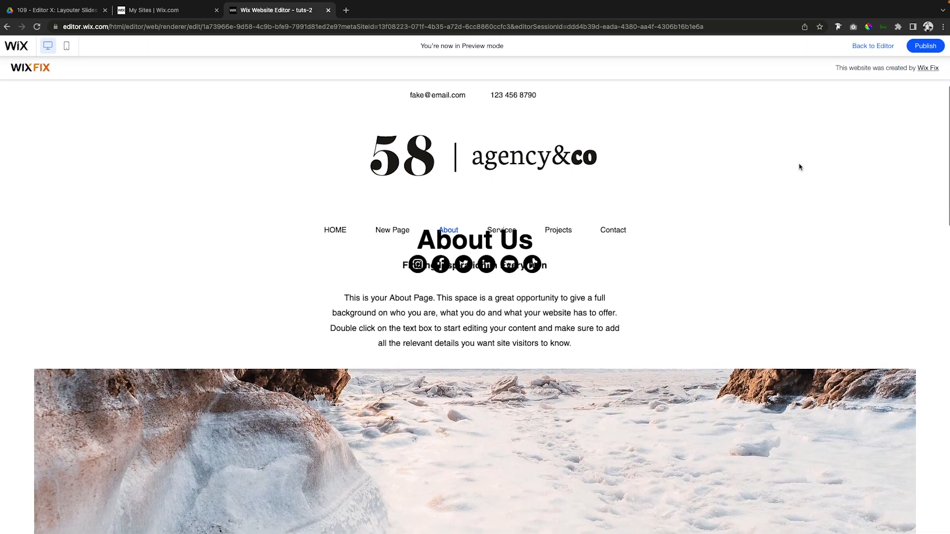
scroll(800, 167, "down", 7)
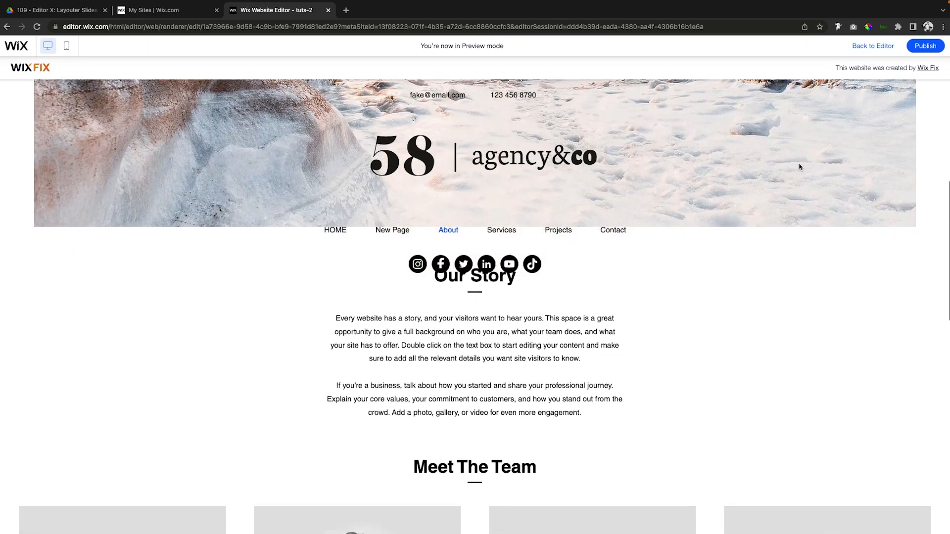
scroll(800, 167, "up", 8)
scroll(799, 168, "down", 3)
scroll(799, 167, "up", 3)
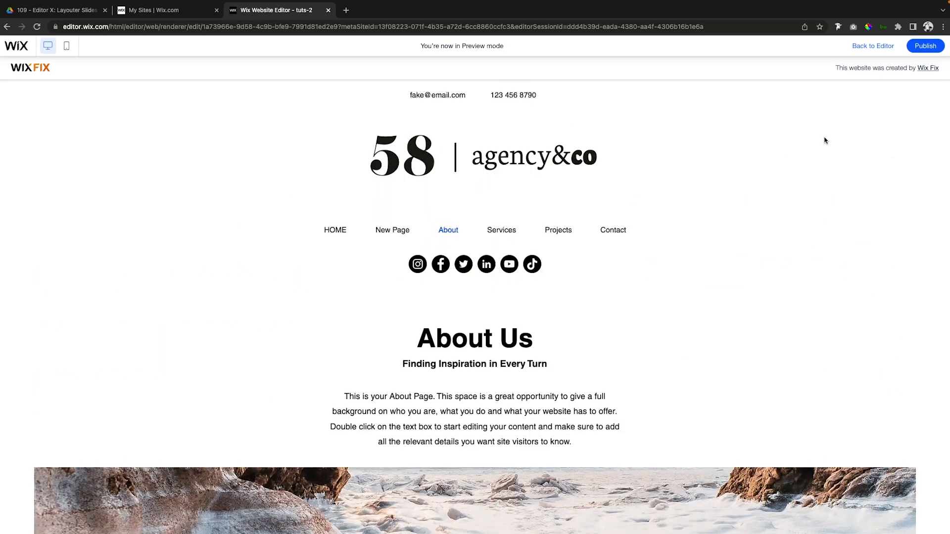
left_click(871, 47)
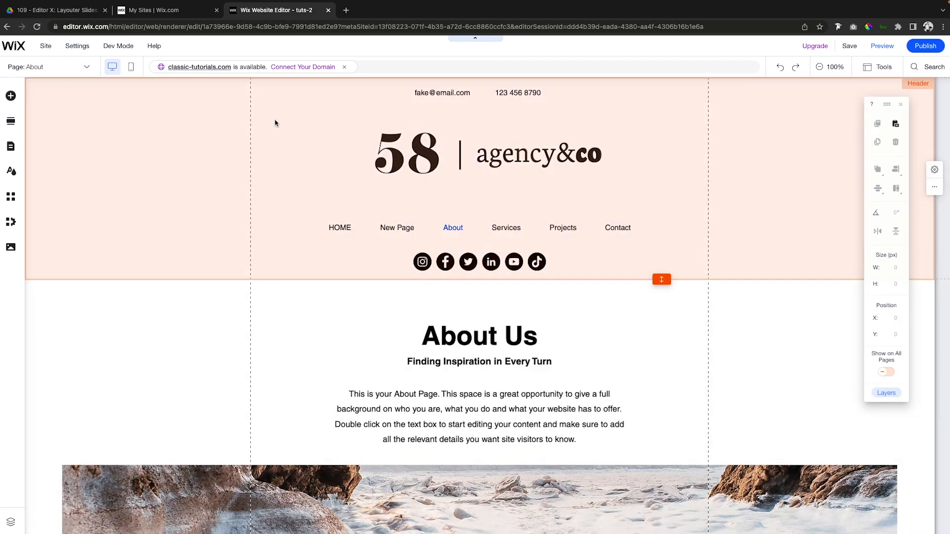
Group the header's contact text, logo, menu and social icons and move the group out of the header onto the About section.
left_click(318, 140)
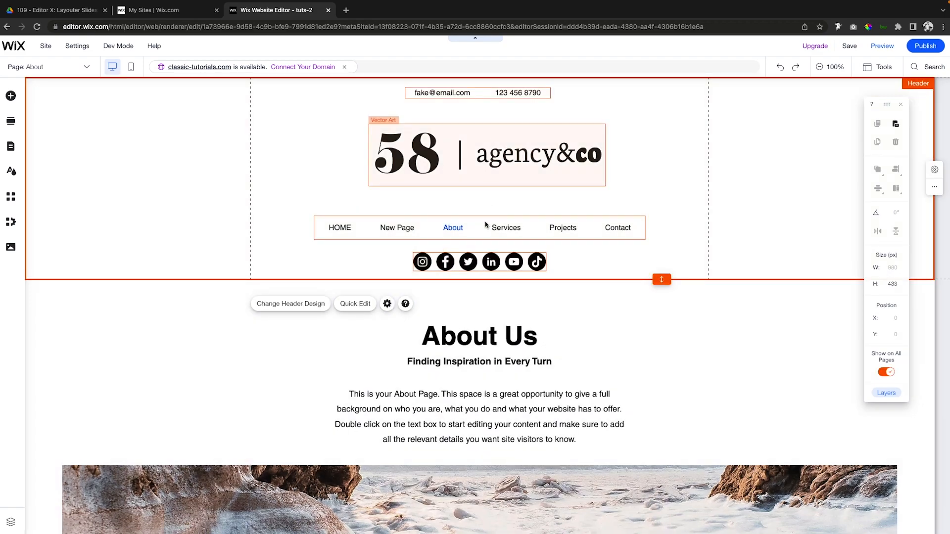
left_click(478, 258)
left_click(557, 226, "shift")
left_click(530, 168, "shift")
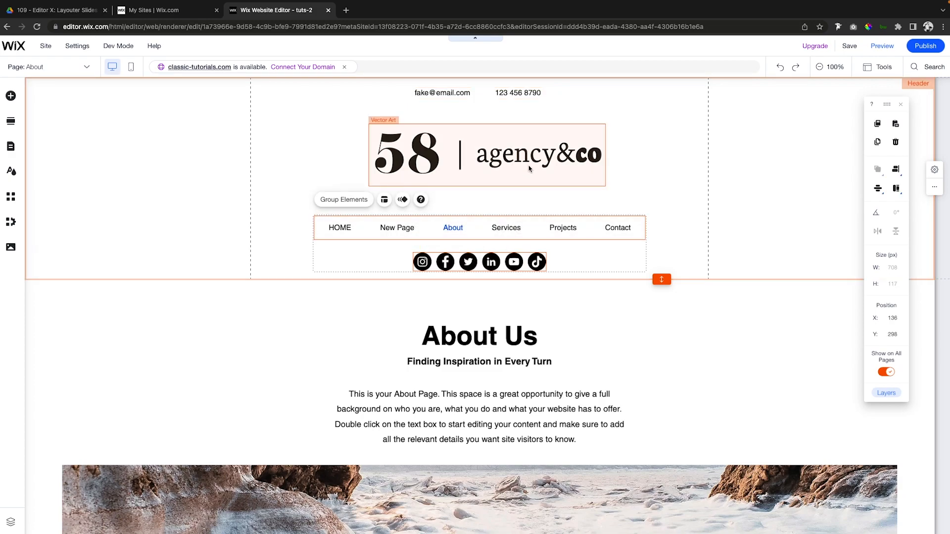
left_click(458, 94, "shift")
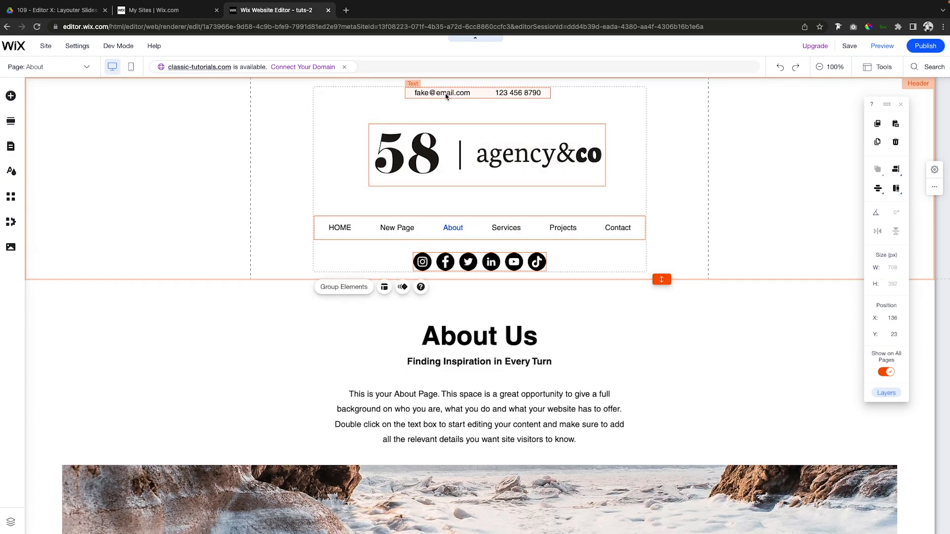
left_click(343, 287)
left_click_drag(418, 150, 190, 351)
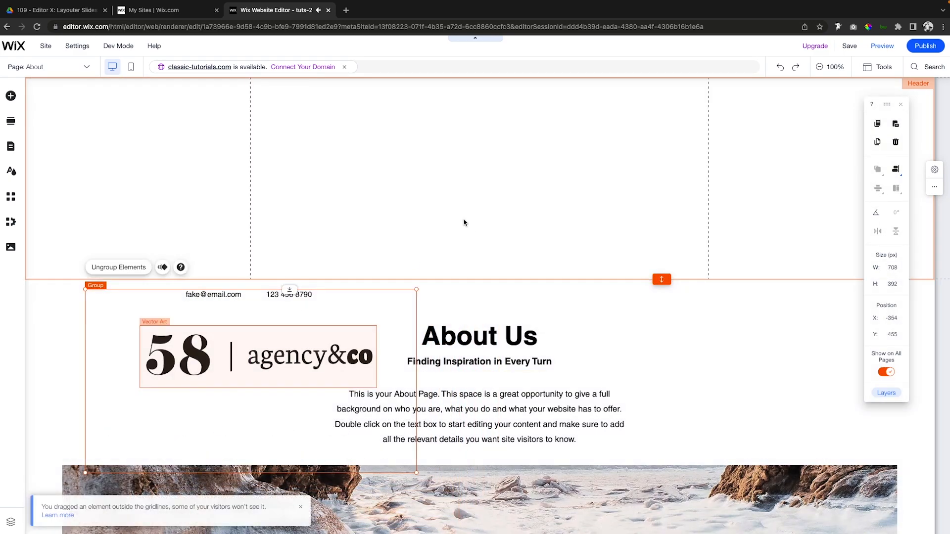
Add a full-width strip to the emptied header, placed about 16 px from its top edge.
left_click(468, 218)
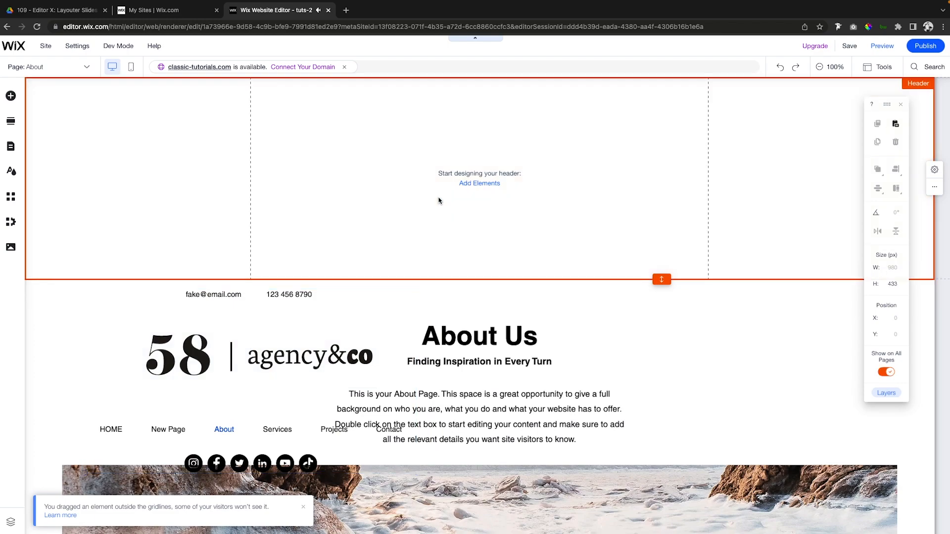
left_click(473, 184)
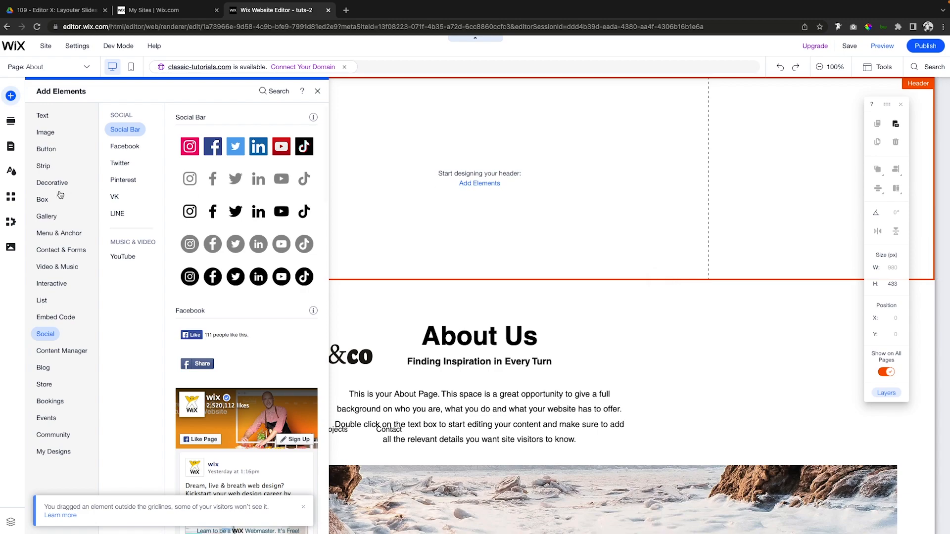
left_click(66, 167)
left_click_drag(254, 207, 578, 176)
left_click_drag(647, 168, 661, 165)
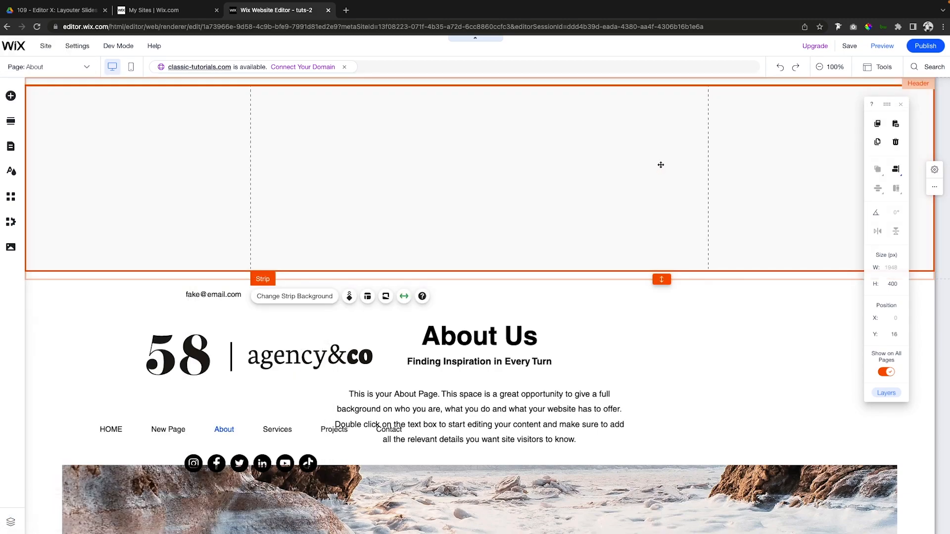
Set the header strip's height to 100 px.
left_click(893, 283)
type("100")
key("Return")
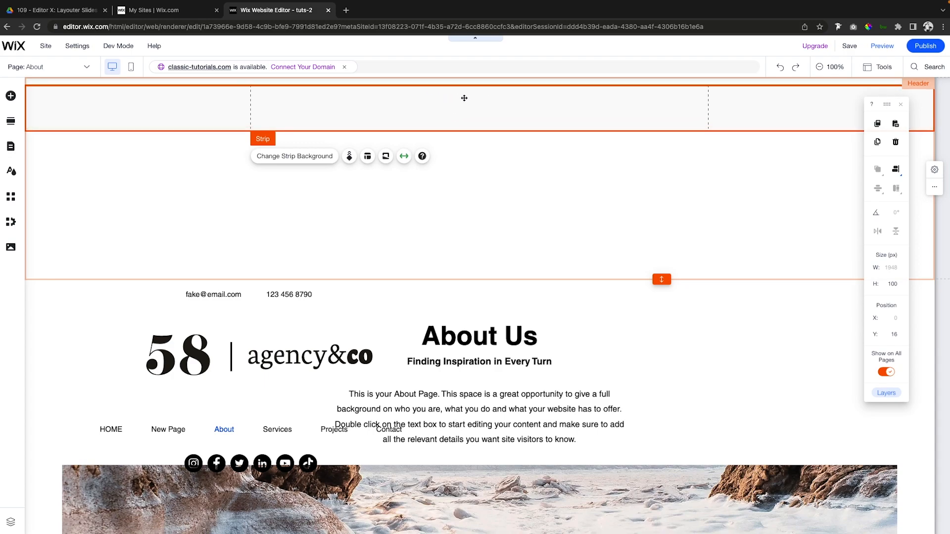
Set the strip's background color to white and divide the strip into two columns.
left_click(294, 160)
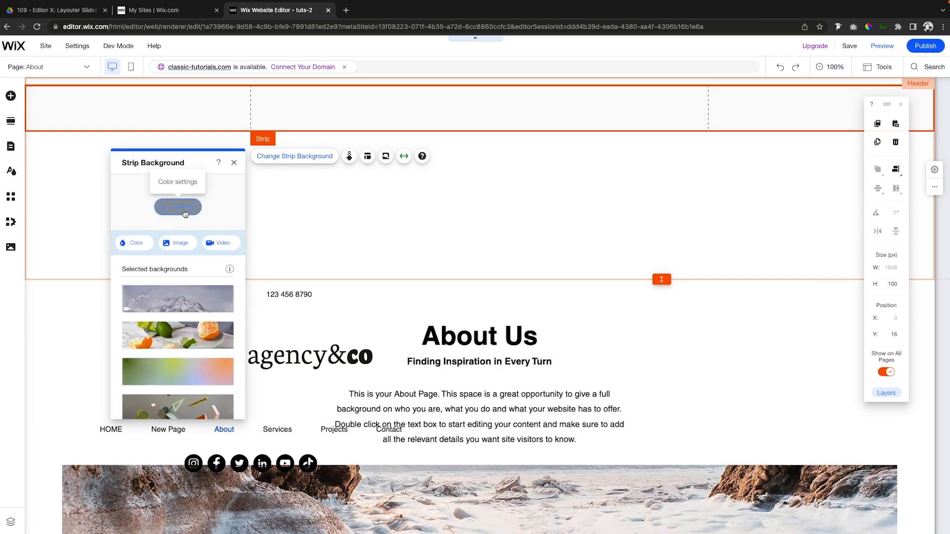
left_click(132, 245)
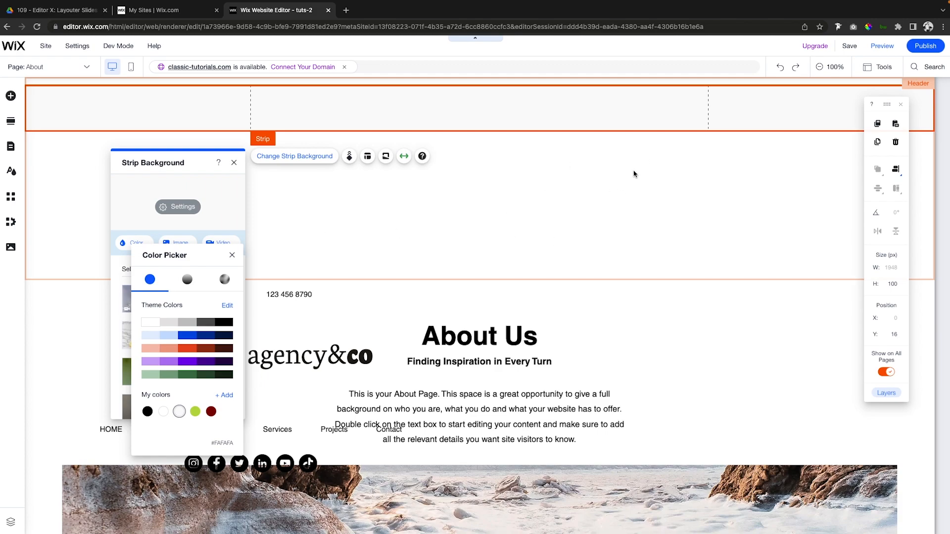
left_click(155, 326)
left_click(232, 256)
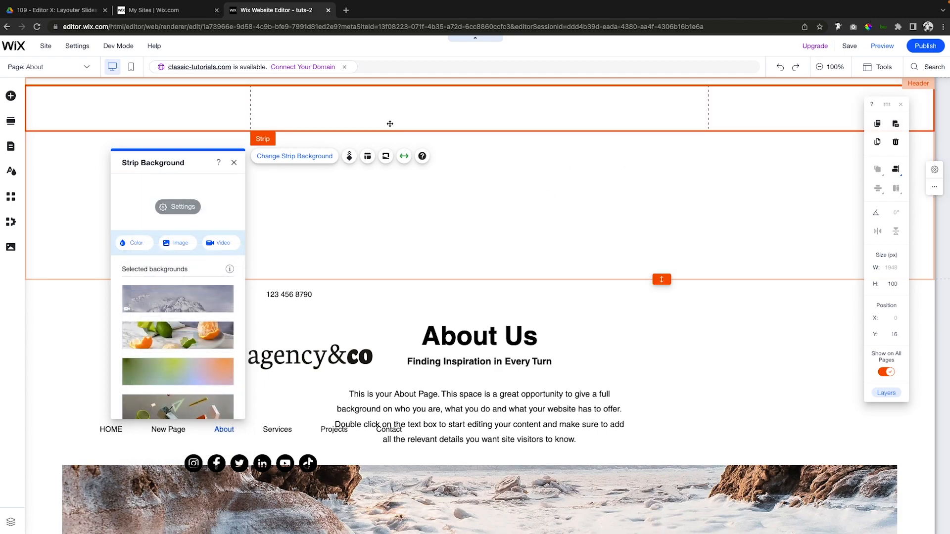
left_click(367, 158)
left_click(157, 198)
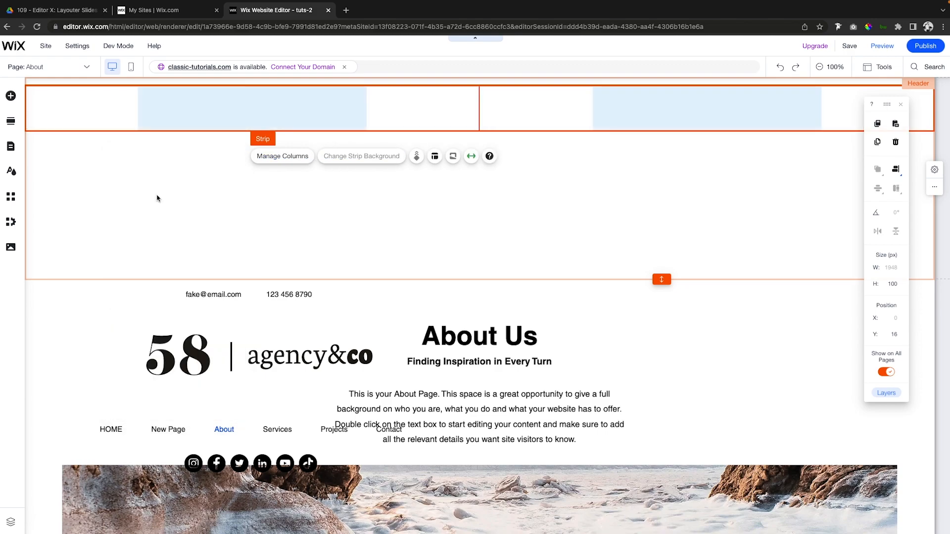
Ungroup the former header elements lying over the About section.
left_click(328, 116)
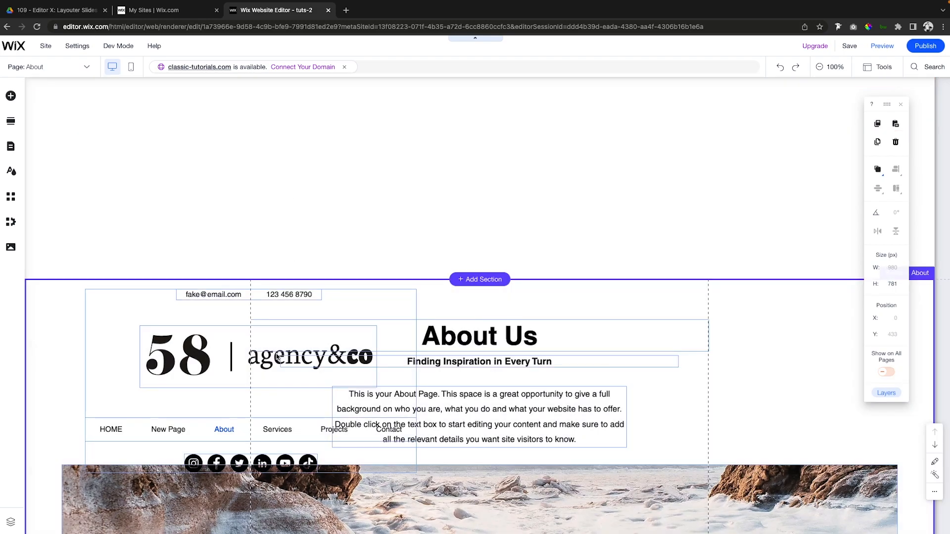
left_click(169, 350)
left_click(119, 494)
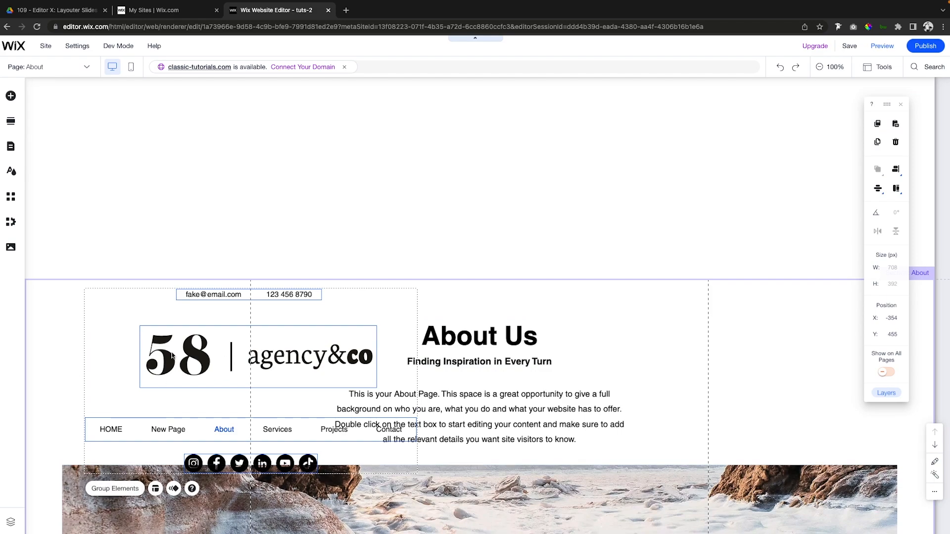
left_click(105, 349)
Move the logo into the strip's first column and scale it to about 172 × 45 px.
left_click(176, 350)
left_click_drag(185, 355, 188, 192)
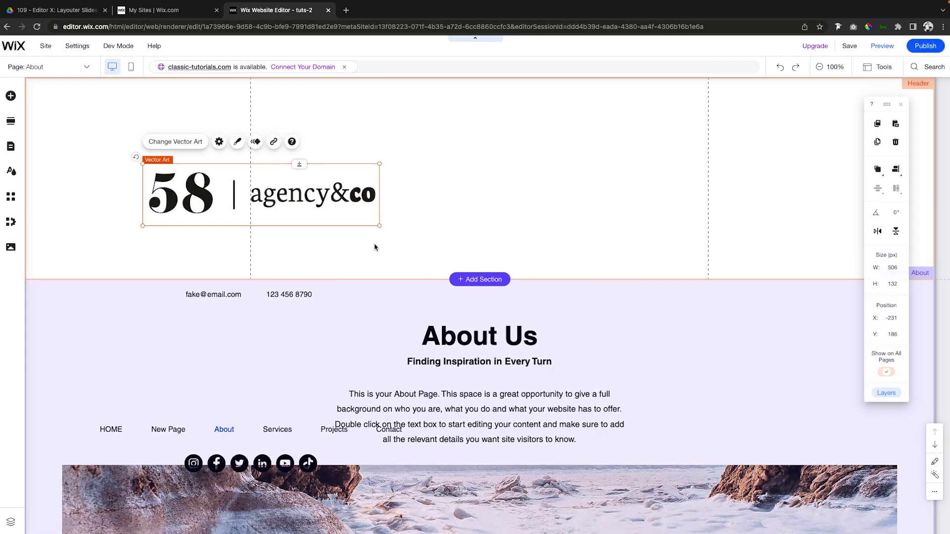
left_click_drag(379, 226, 379, 226)
left_click_drag(252, 189, 162, 110)
key("shift+Right")
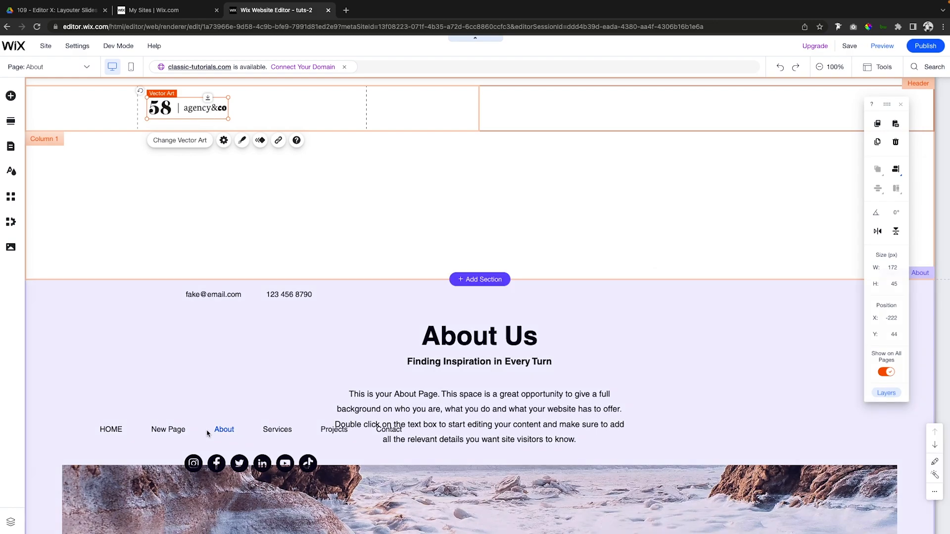
Move the horizontal menu into the strip's second column and resize it to about 575 px wide.
left_click(207, 433)
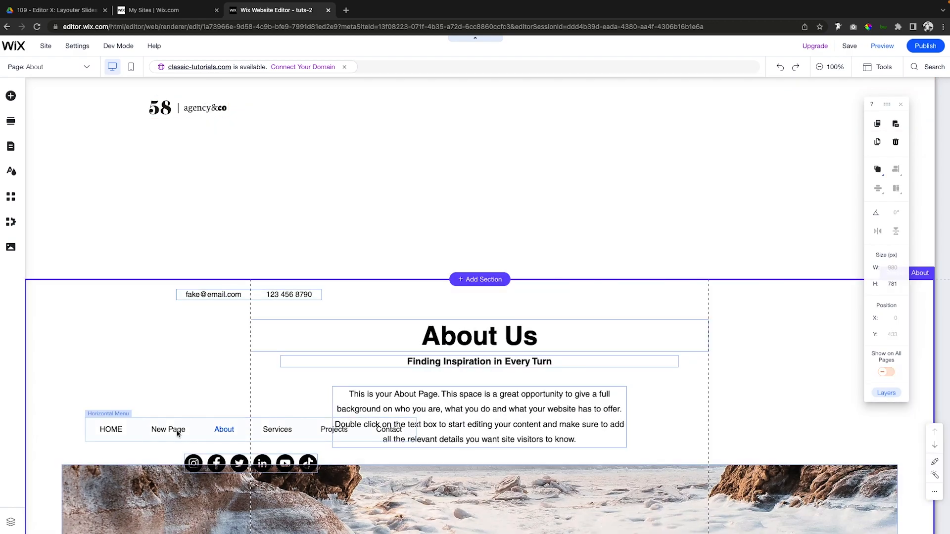
left_click_drag(156, 431, 595, 109)
left_click_drag(653, 107, 610, 109)
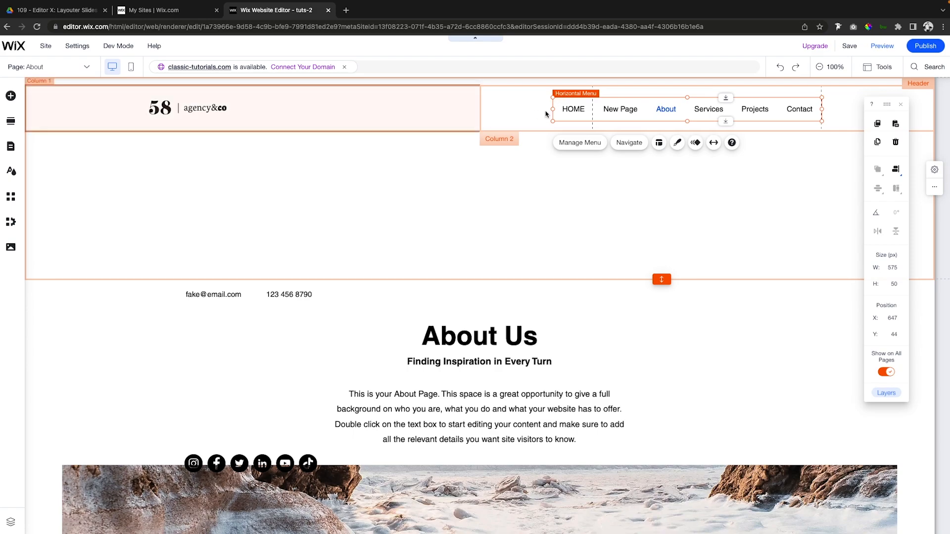
Change the strip's column proportions to 33-66.
left_click(461, 109)
left_click(461, 109)
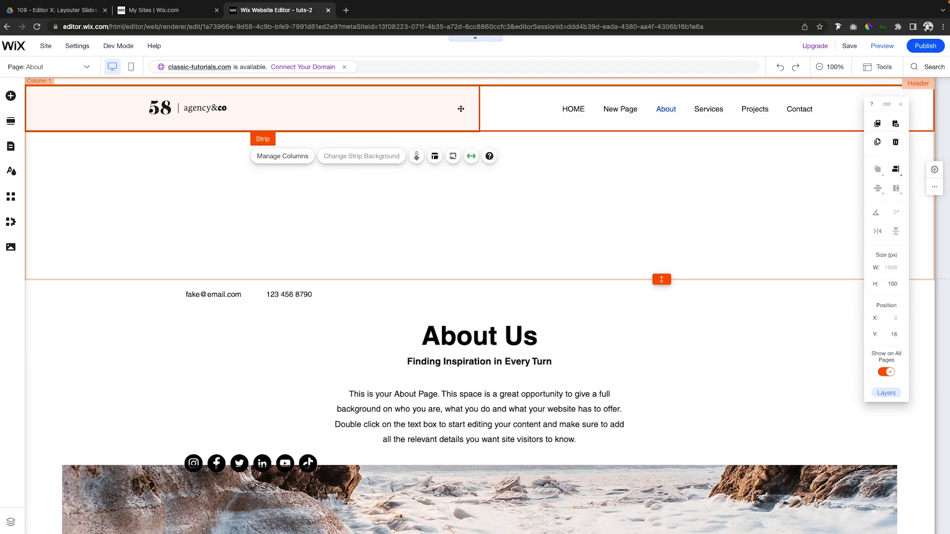
left_click(435, 157)
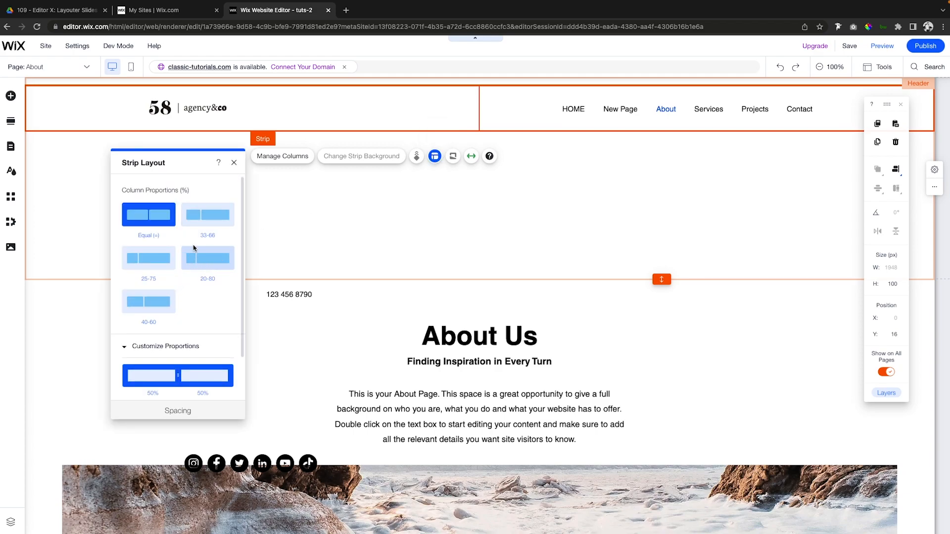
left_click(206, 219)
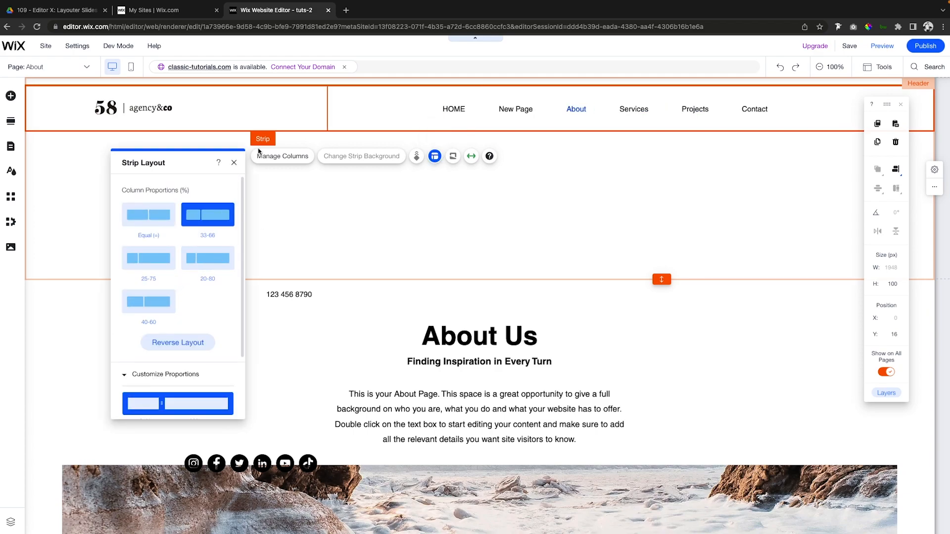
Narrow the horizontal menu to about 650 px from its starting edge and hide the HOME page from the site menu.
left_click(447, 108)
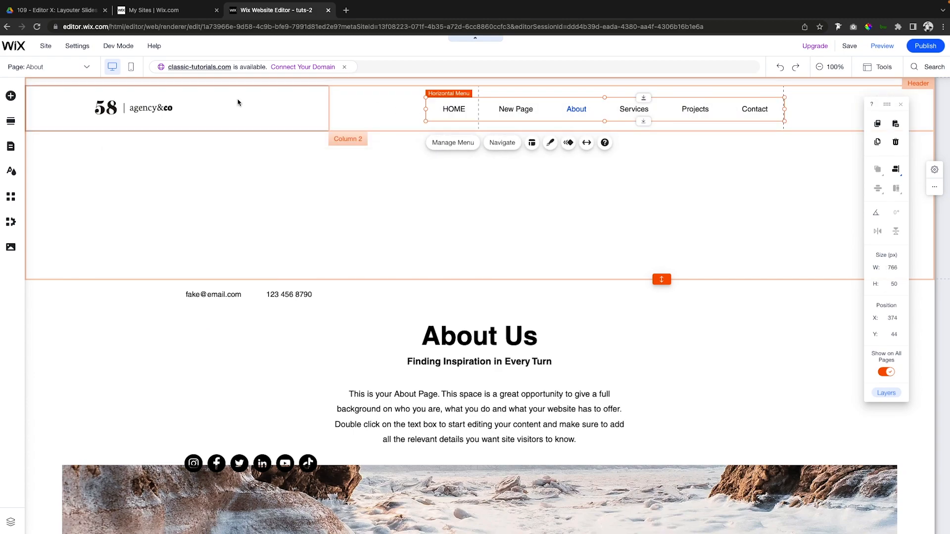
mouse_move(455, 109)
left_mouse_down()
mouse_move(485, 107)
mouse_move(477, 108)
left_mouse_up()
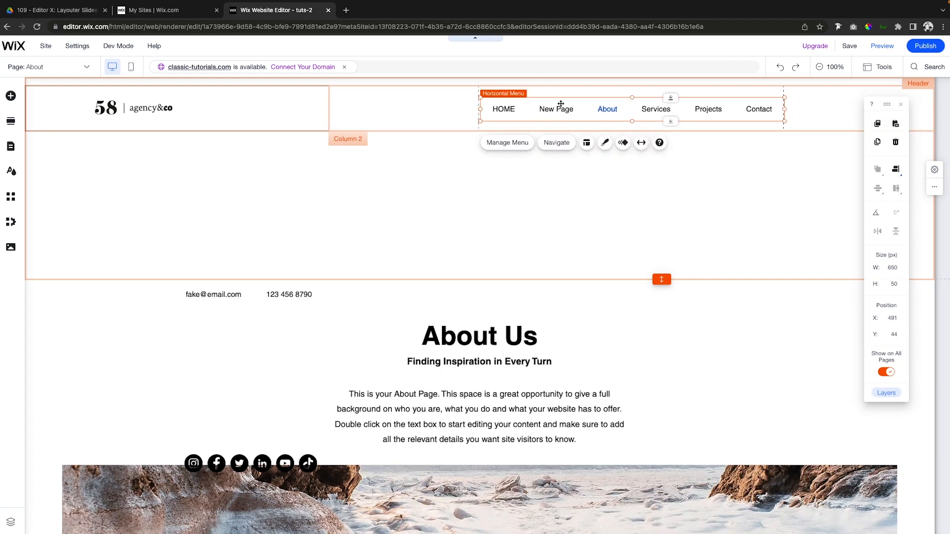
left_click(512, 147)
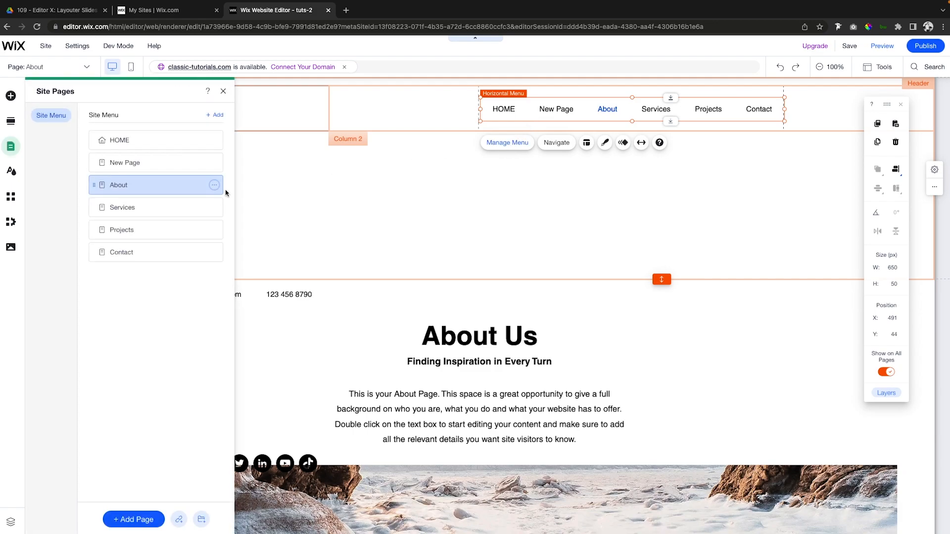
left_click(215, 142)
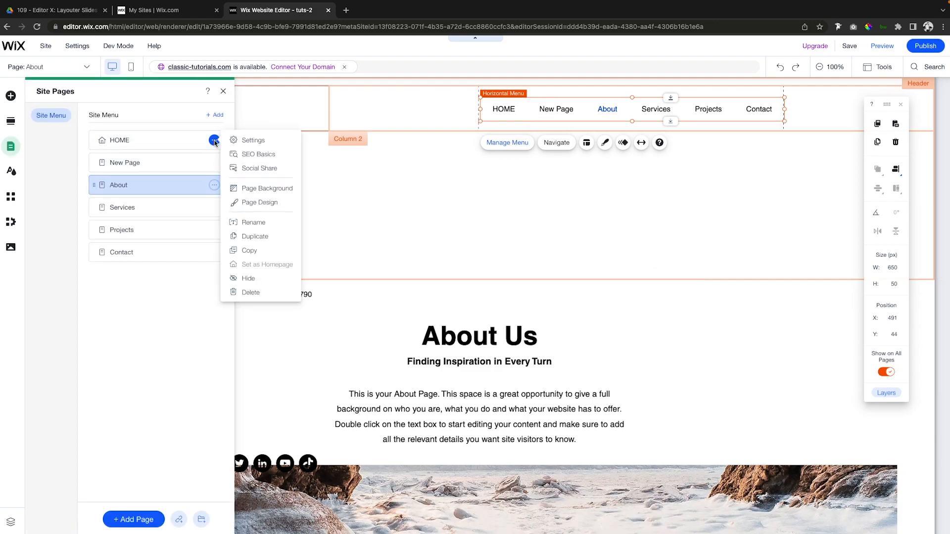
left_click(249, 278)
left_click(248, 276)
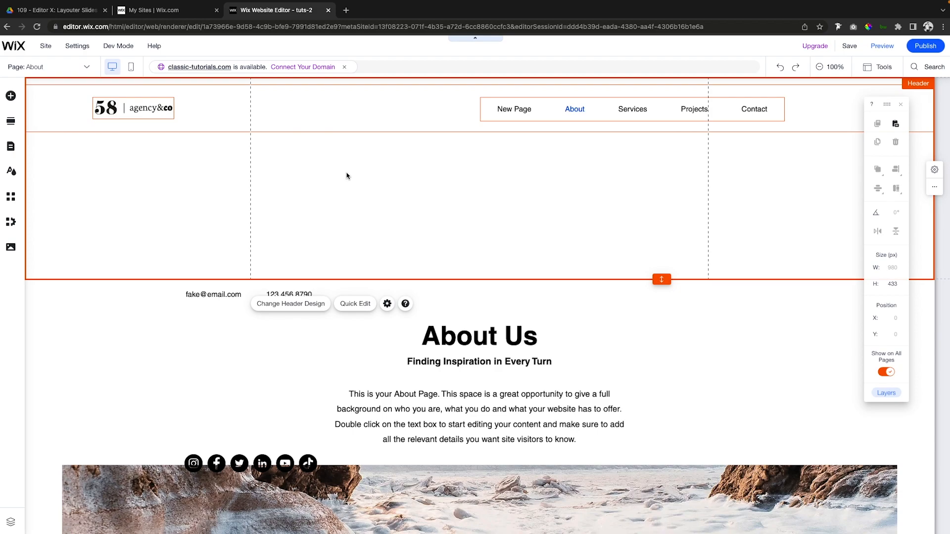
Link the header logo to the HOME page, opening in the current window.
left_click(124, 110)
left_click(224, 140)
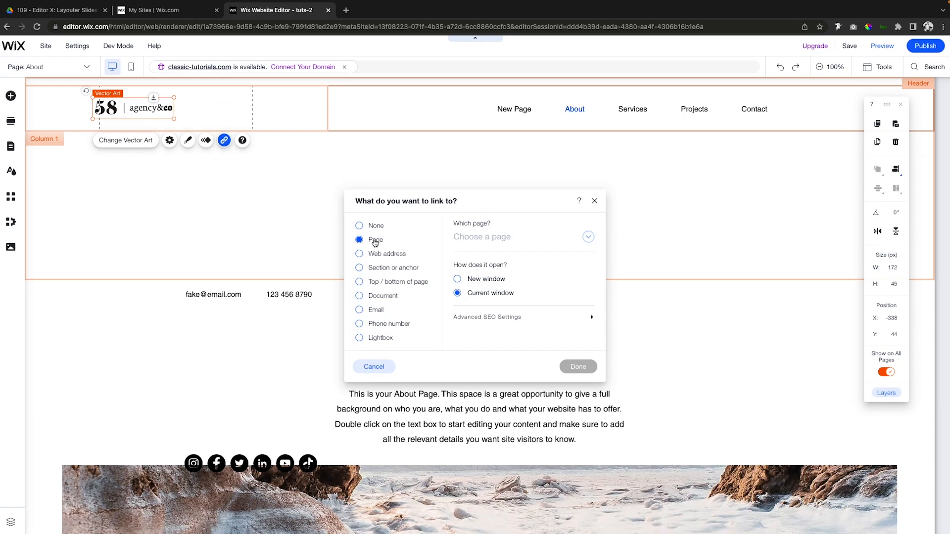
left_click(465, 243)
left_click(468, 254)
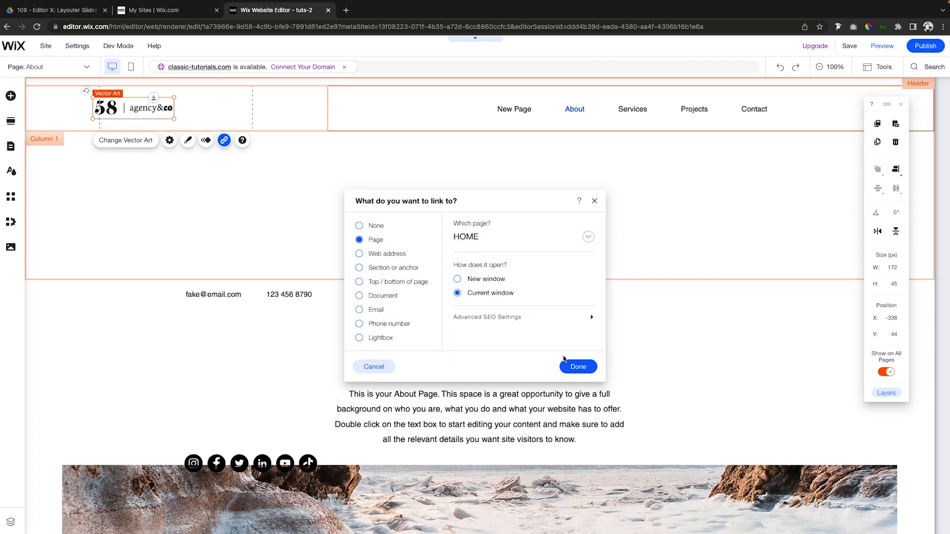
left_click(578, 366)
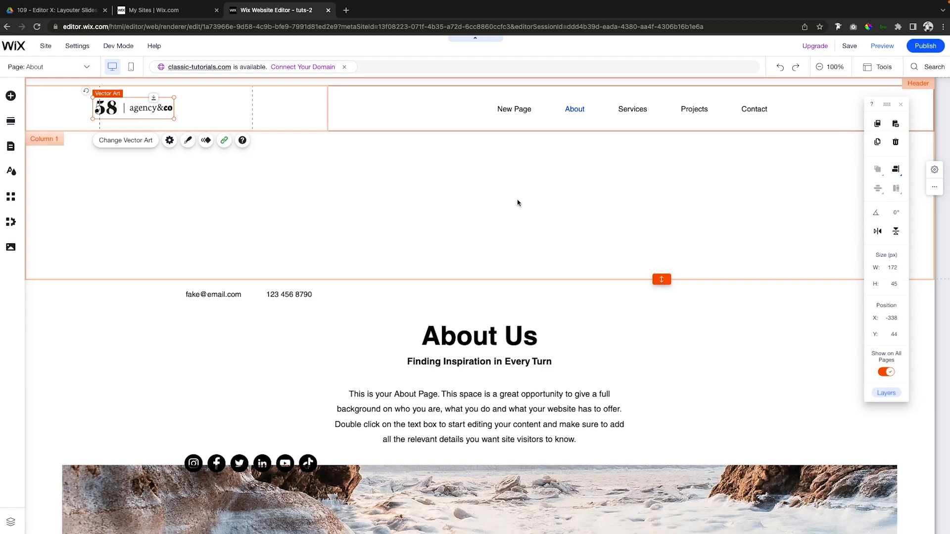
Hide New Page from the site menu shown in the header's horizontal menu.
left_click(519, 113)
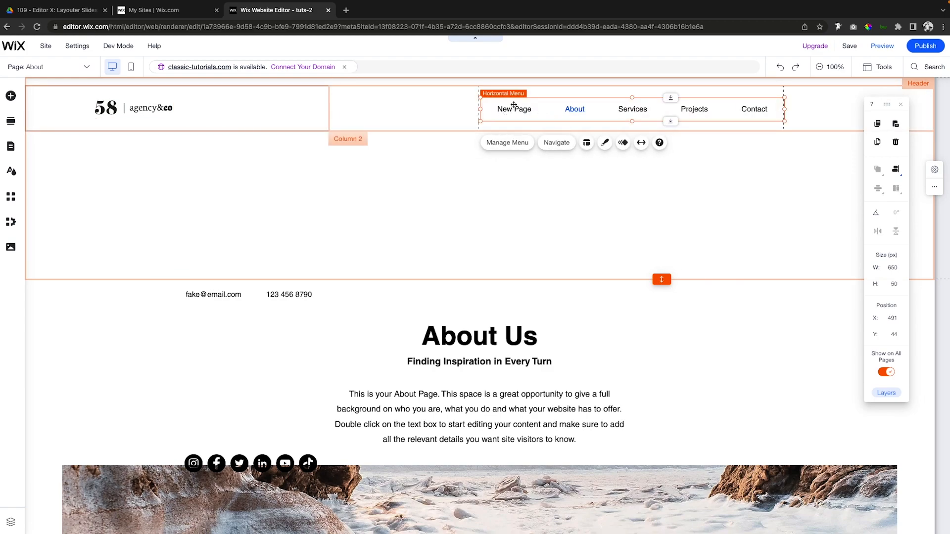
left_click(520, 143)
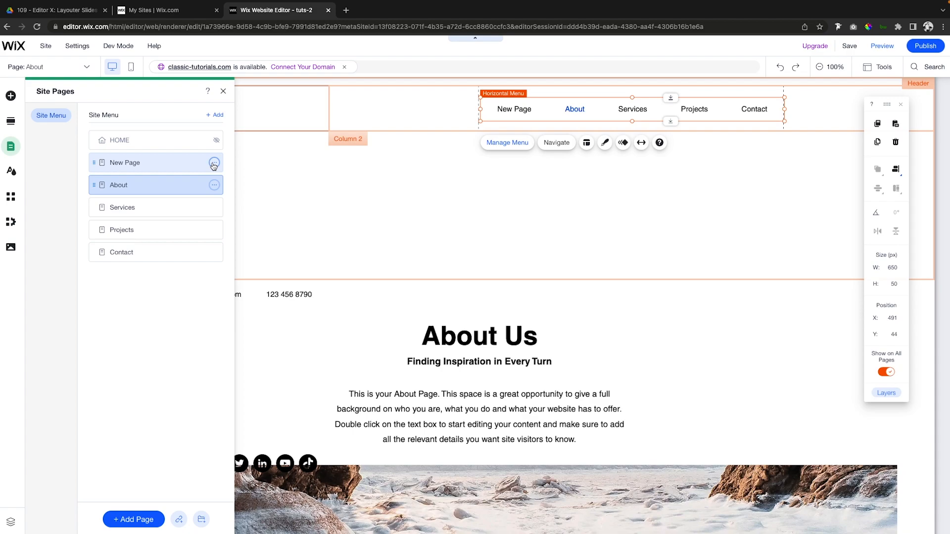
left_click(213, 165)
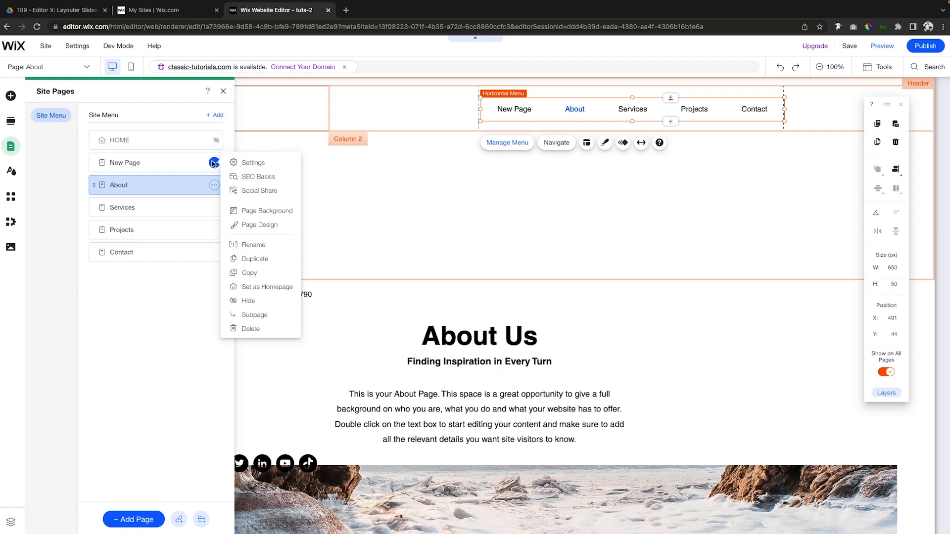
left_click(247, 300)
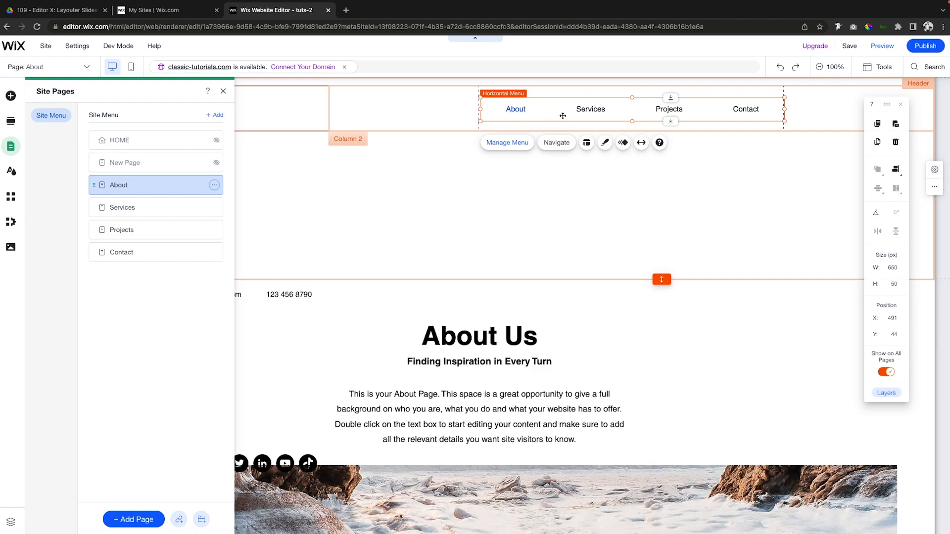
Hide the Contact page from the site menu and narrow the horizontal menu to about 441 px from its trailing edge.
scroll(614, 246, "down", 4)
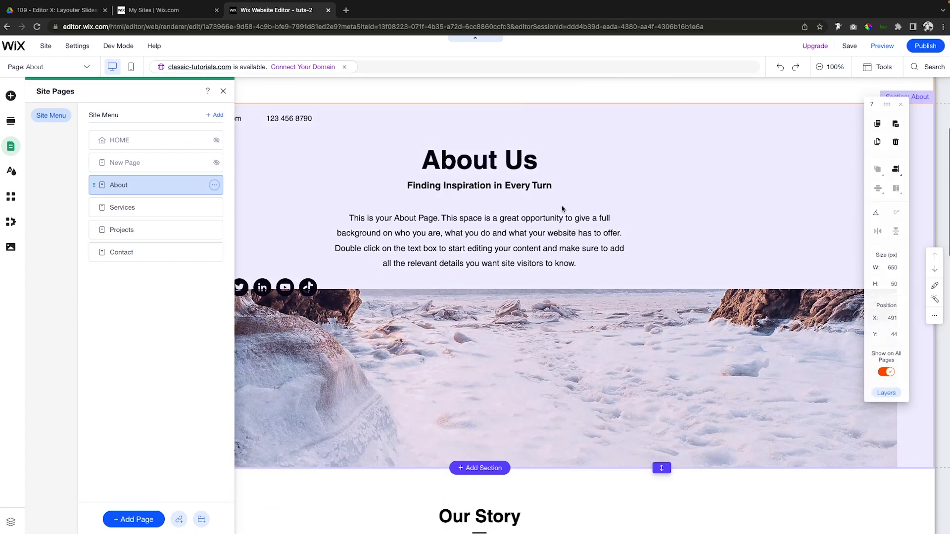
scroll(476, 273, "down", 1)
scroll(477, 273, "up", 5)
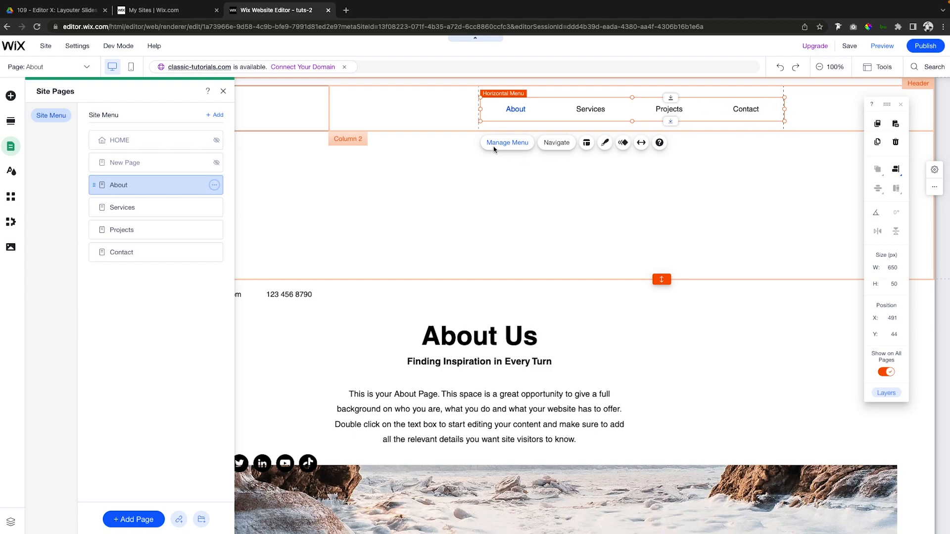
left_click(214, 253)
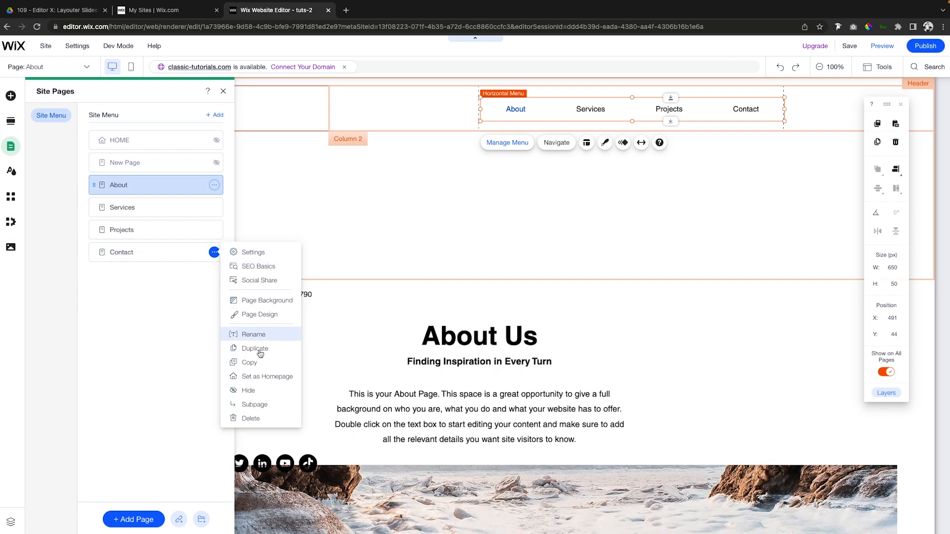
left_click(247, 391)
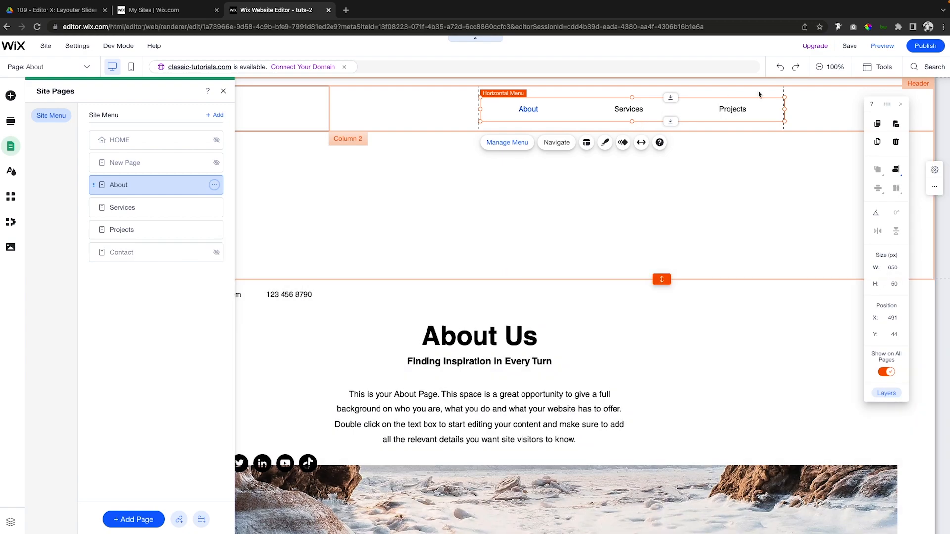
left_click_drag(784, 109, 687, 110)
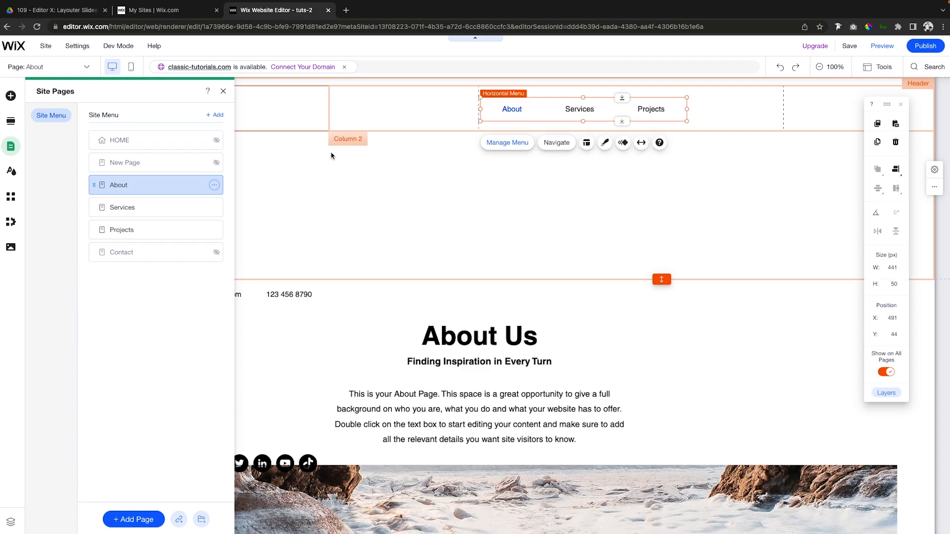
Add a black themed button to the strip's second column, beside the Projects menu item.
left_click(11, 96)
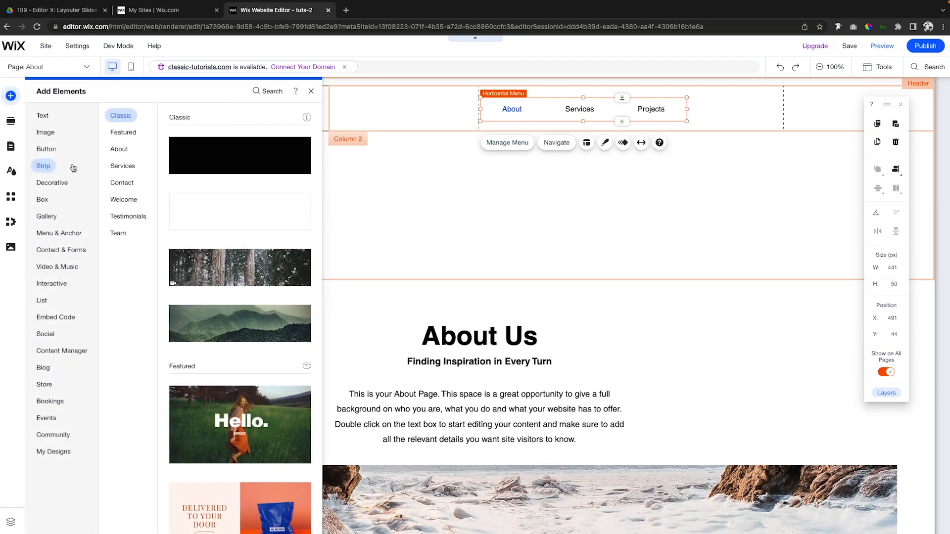
left_click(47, 149)
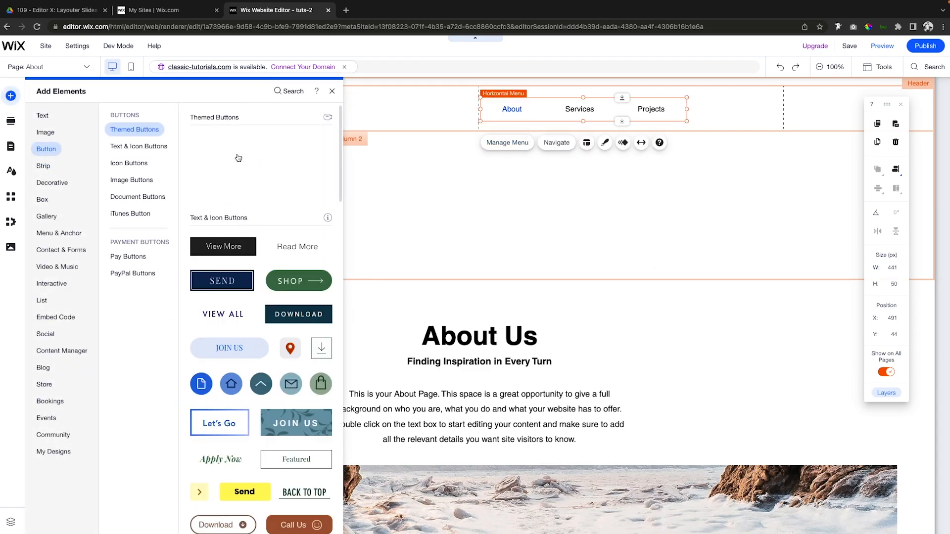
left_click_drag(287, 191, 721, 117)
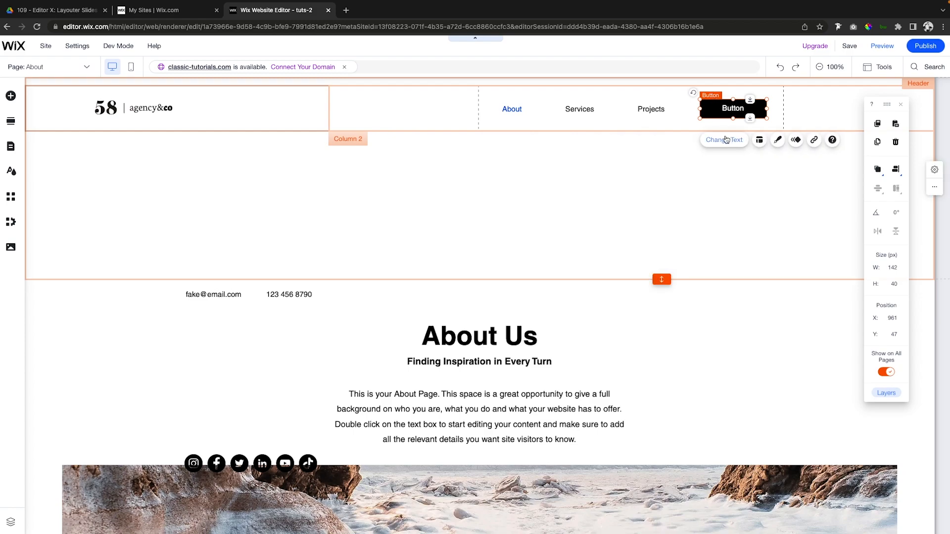
Set the button's text to "Get in Touch" and link it to the Contact page.
left_click(726, 140)
type("G")
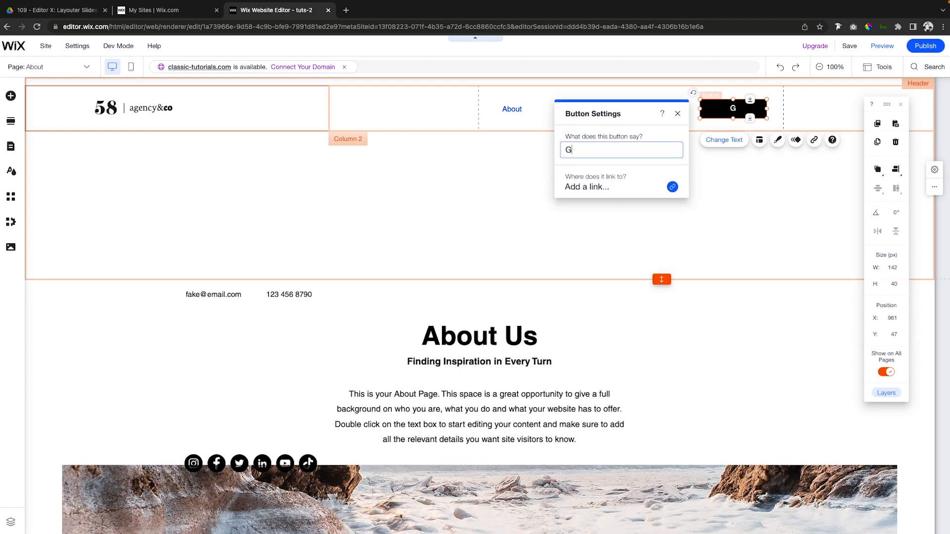
type("et in Touch")
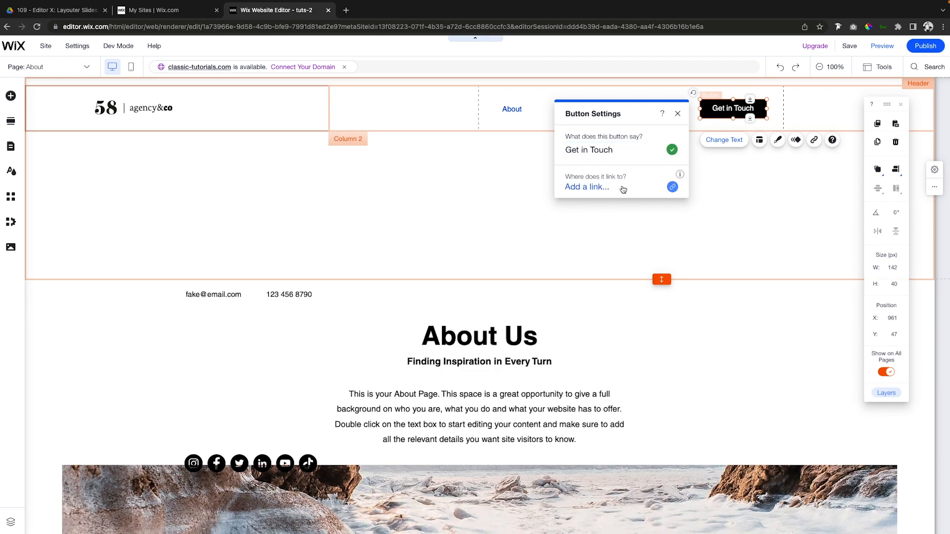
left_click(604, 187)
left_click(462, 247)
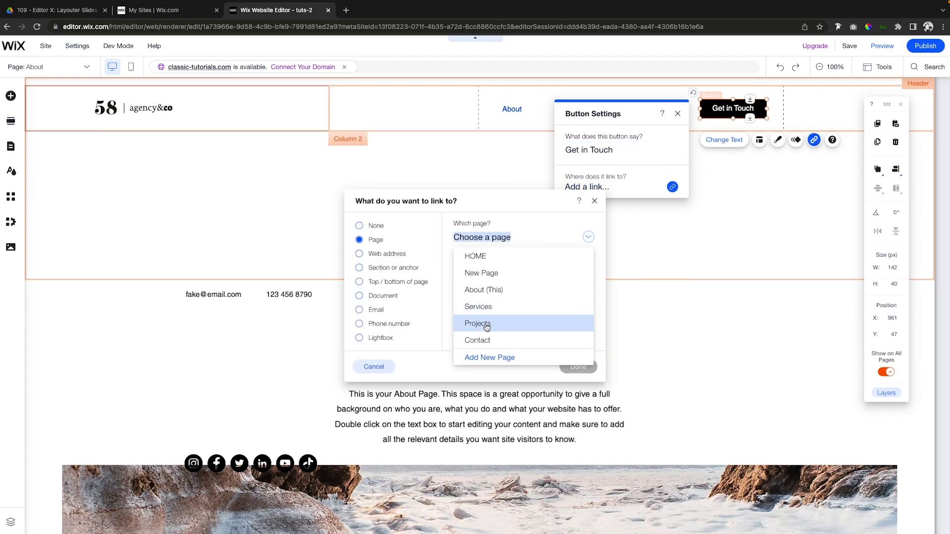
left_click(487, 339)
left_click(578, 367)
left_click(774, 197)
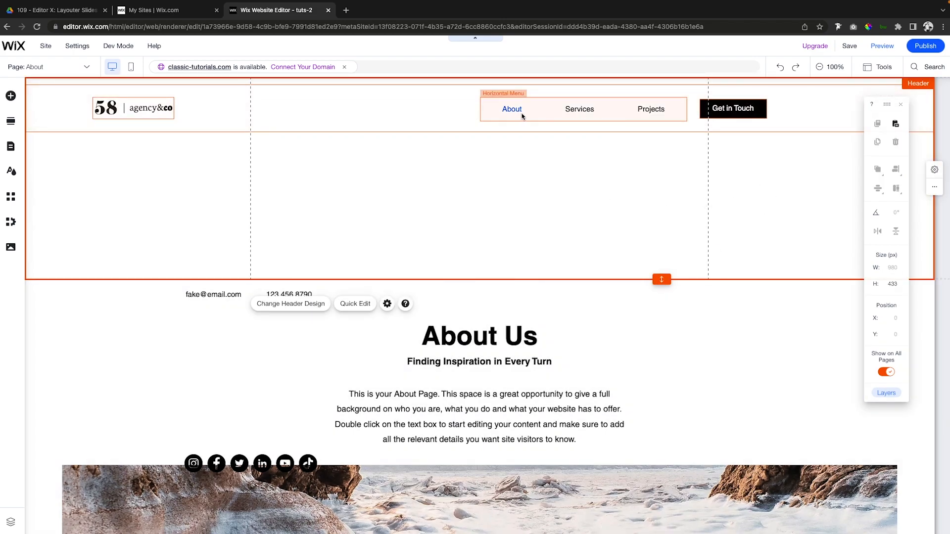
Align the content of the strip's second column, holding the menu and button, to the right.
left_click(697, 128)
left_click(693, 127)
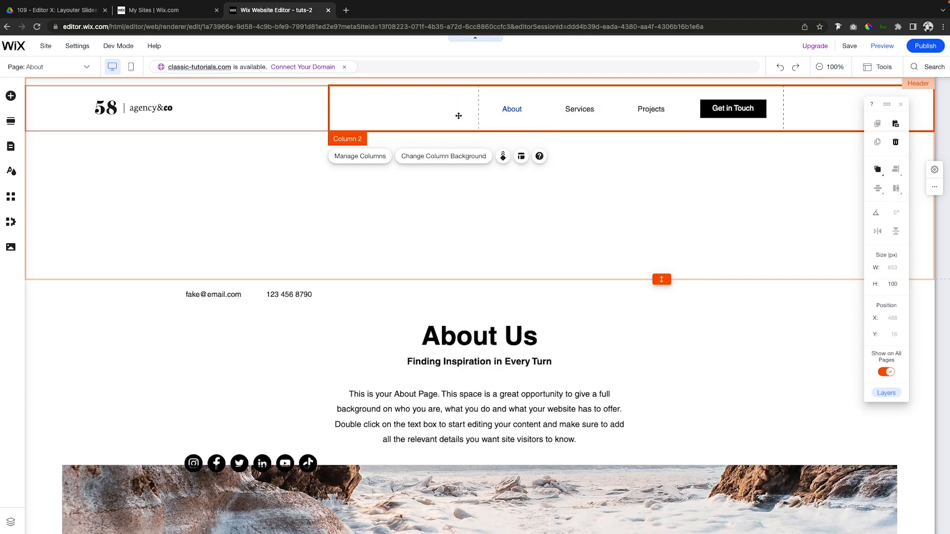
left_click(521, 156)
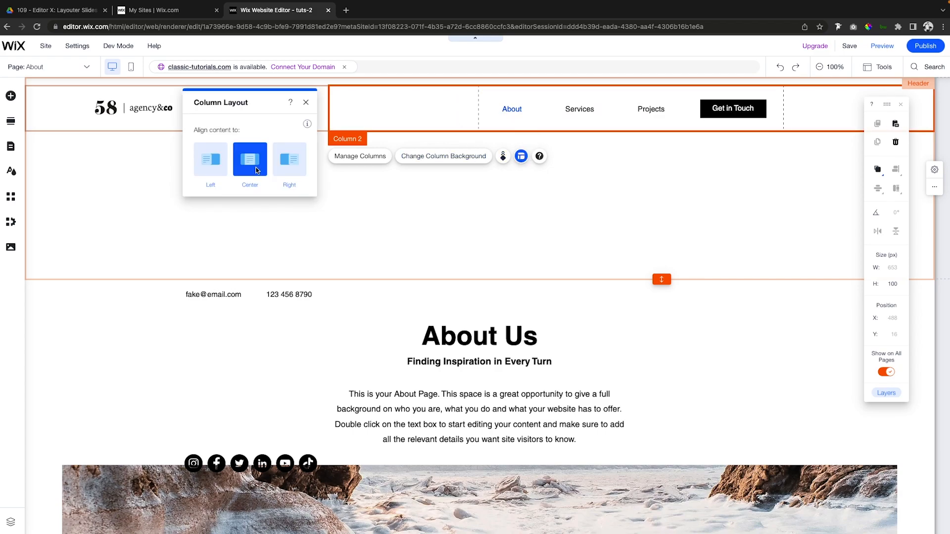
left_click(280, 163)
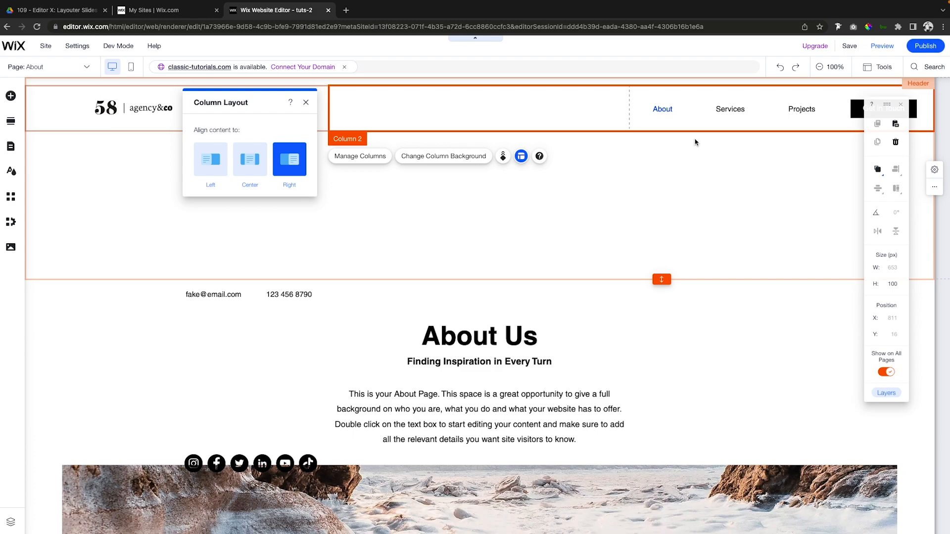
Align the content of the strip's first column, holding the logo, to the left.
left_click(218, 117)
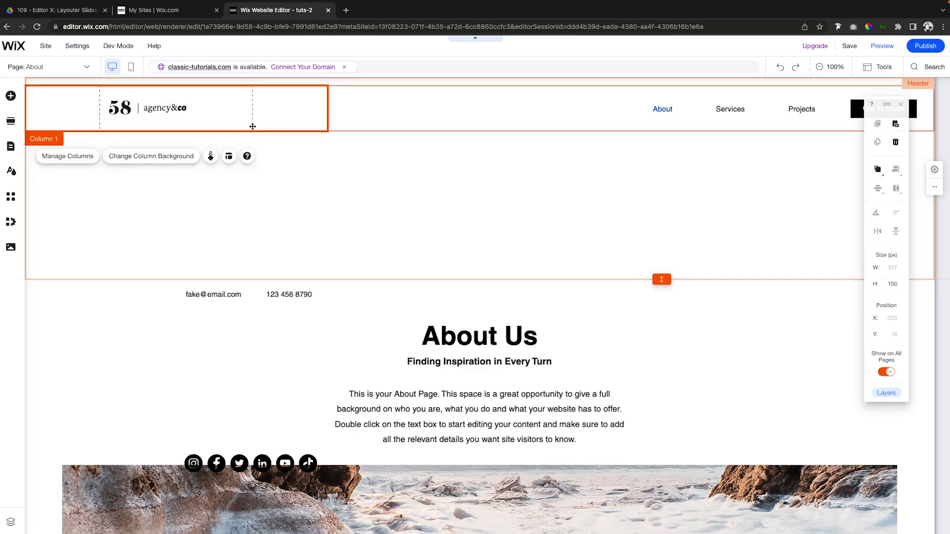
left_click(228, 156)
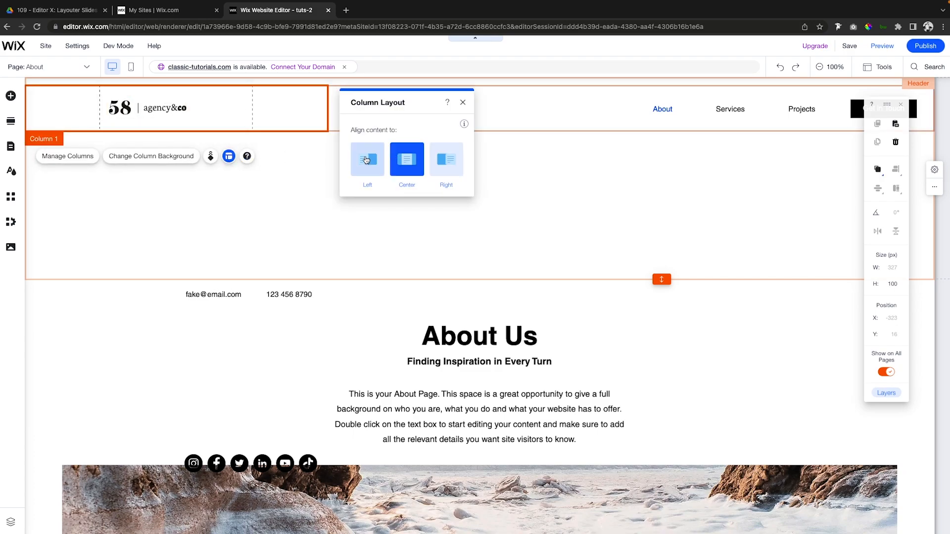
left_click(367, 159)
Nudge the logo 30 px inward from the page edge to X -439.
left_click(50, 107)
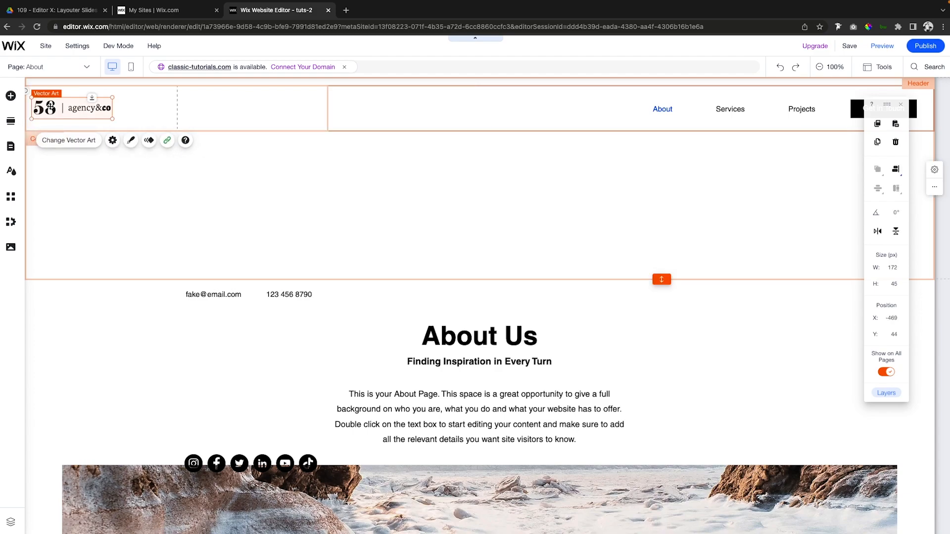
key("shift+Right")
key("shift+Right")
key("shift+Right")
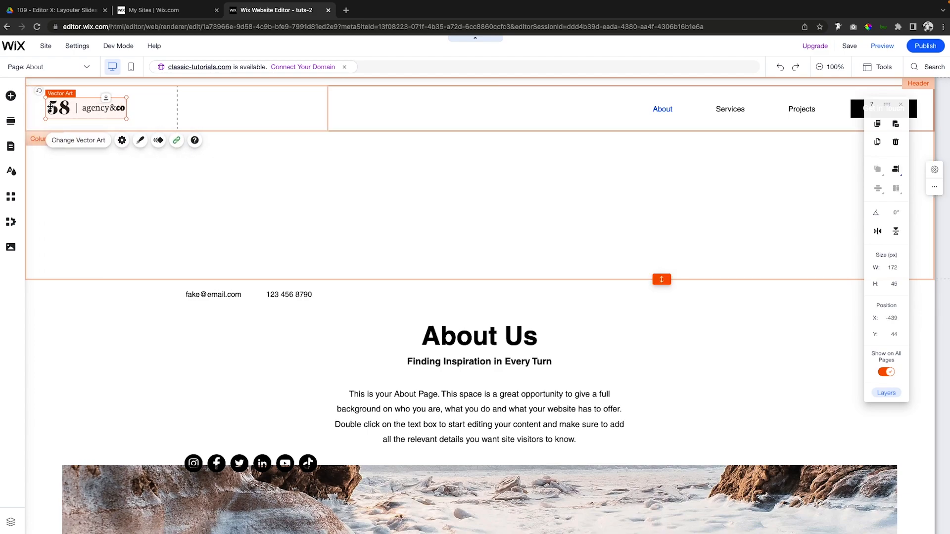
left_click(317, 160)
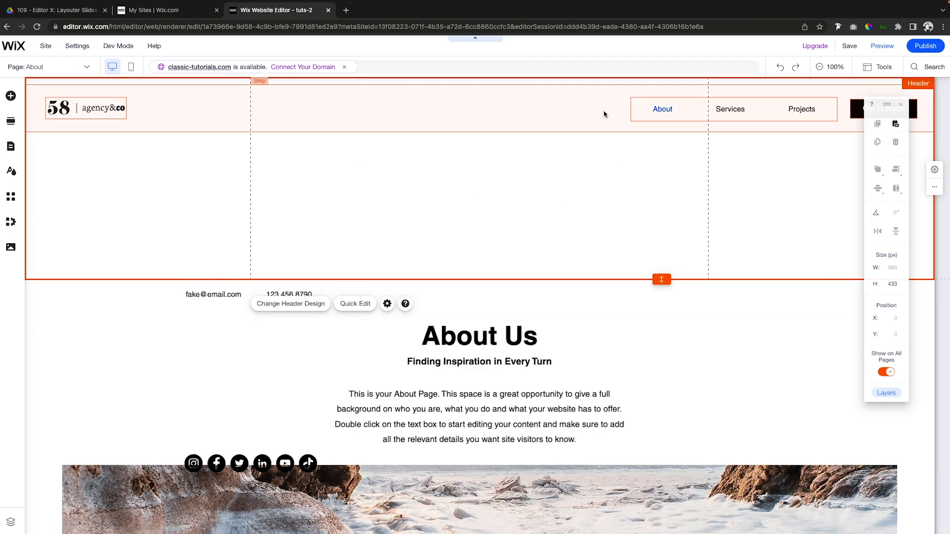
Move the contact text line slightly lower, to about X -168, Y 482.
left_click(514, 112)
key("Tab")
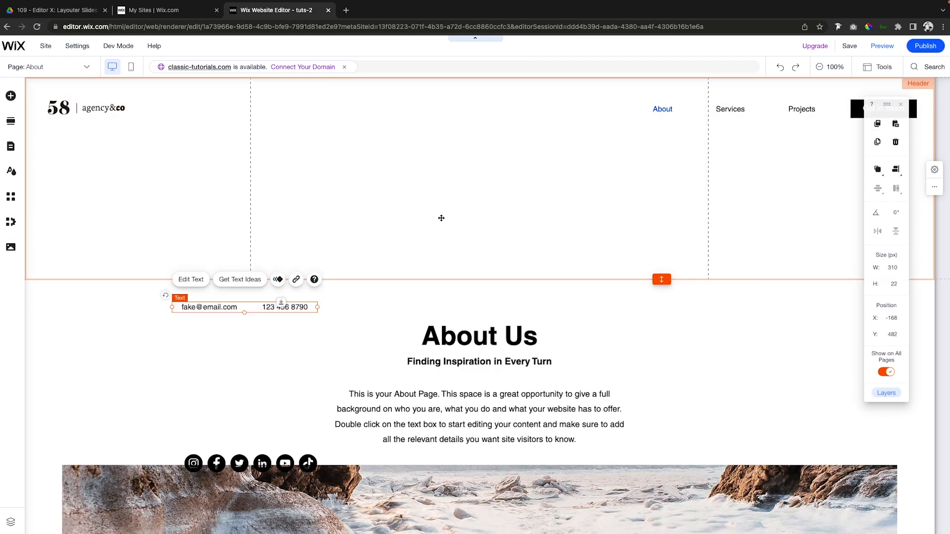
left_click(481, 194)
Move the two-column strip up to Y 0 and shorten the header to 100 px high.
left_click(373, 106)
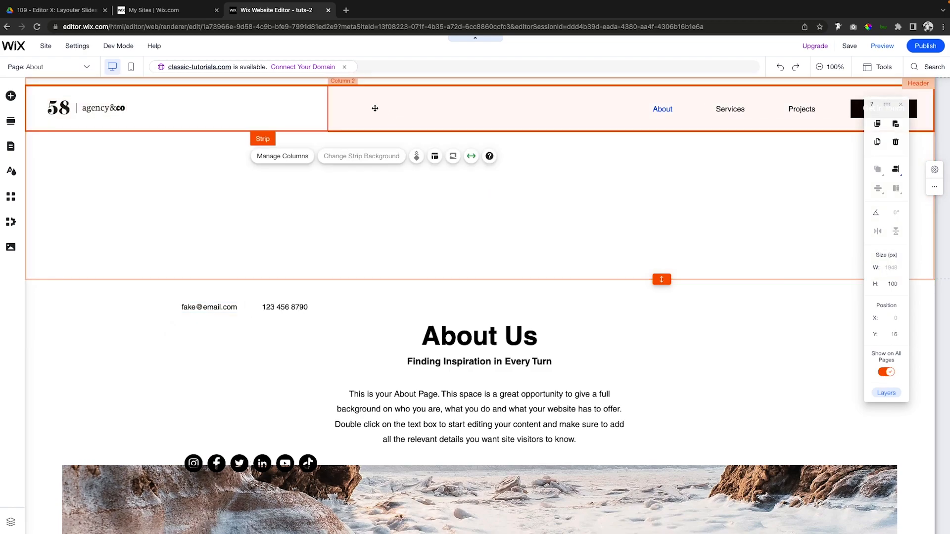
left_click(435, 182)
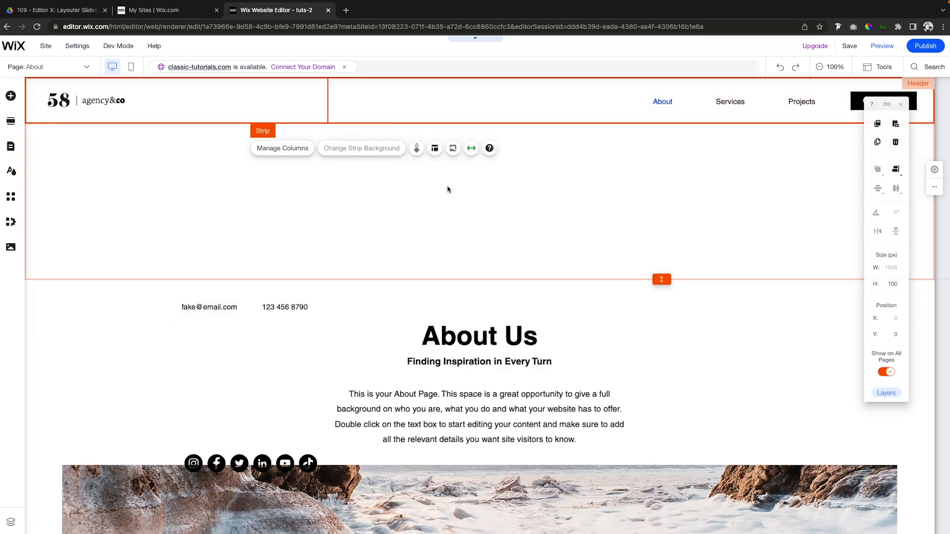
left_click_drag(658, 128, 660, 124)
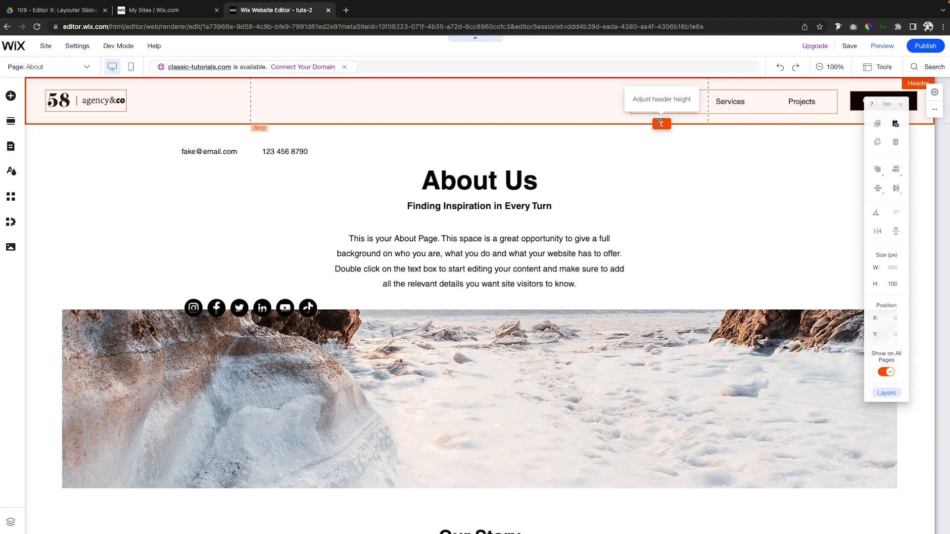
Move the social bar up to just beneath the contact text line.
left_click(288, 304)
left_click_drag(271, 280, 272, 152)
left_click(235, 152)
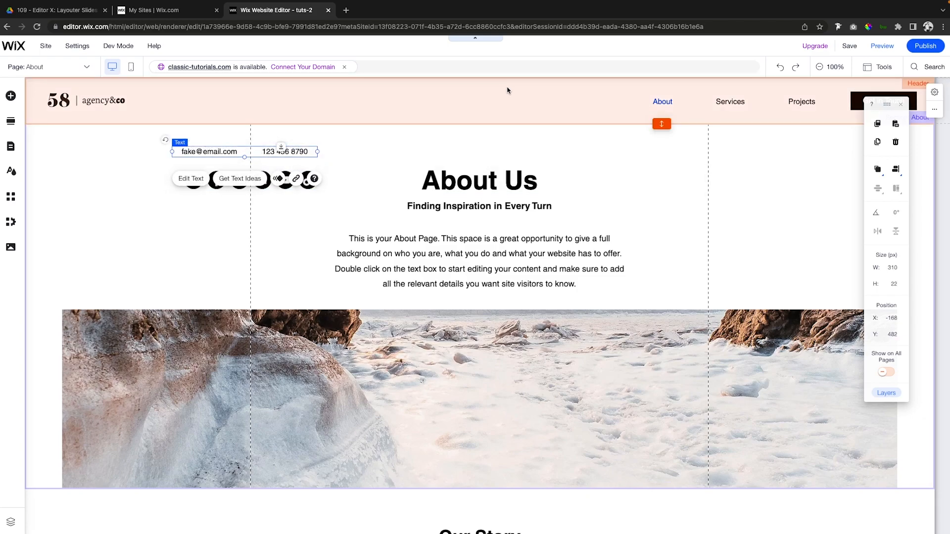
Increase the header height to about 184 px and move the two-column strip down to about Y 76.
left_click(544, 105)
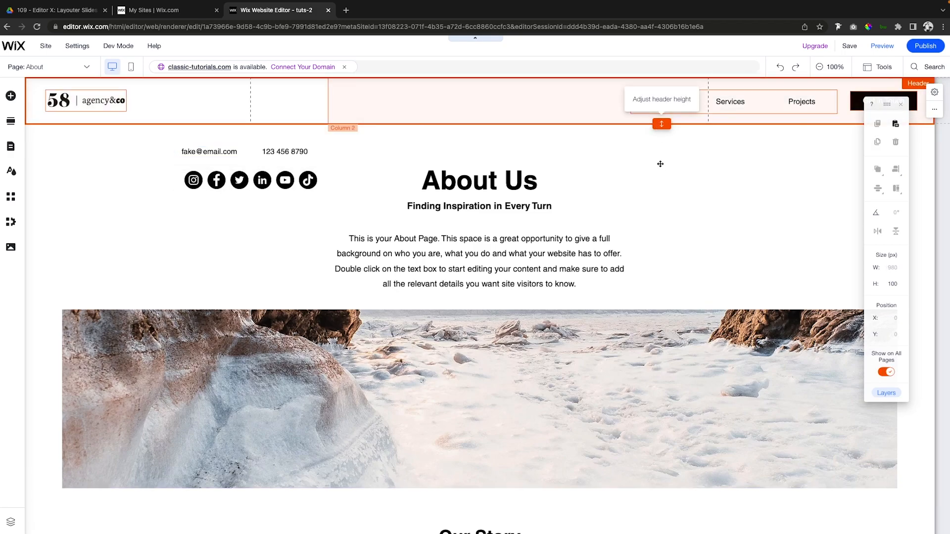
left_click_drag(658, 125, 662, 163)
left_click(445, 98)
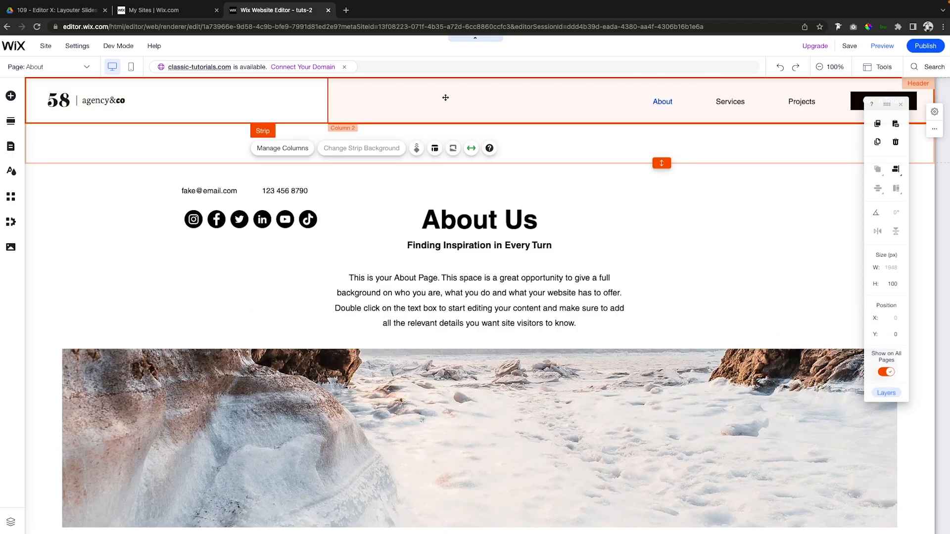
left_click_drag(448, 97, 446, 131)
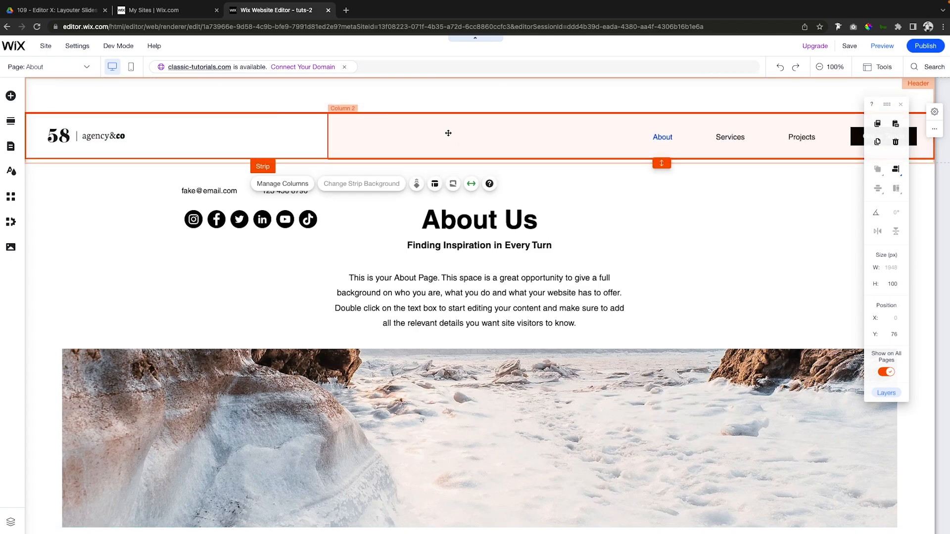
left_click(388, 99)
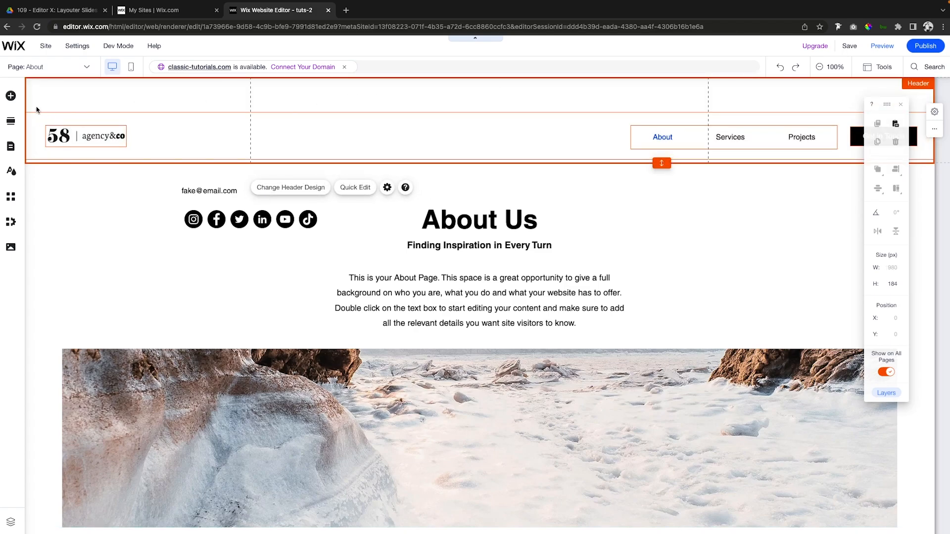
Add a plain light classic strip to the header.
left_click(10, 95)
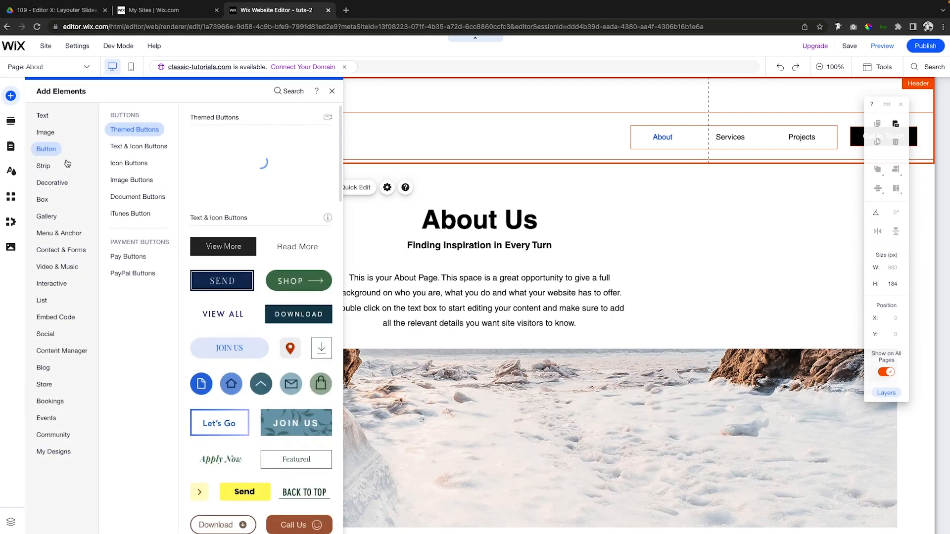
left_click(46, 166)
left_click(213, 198)
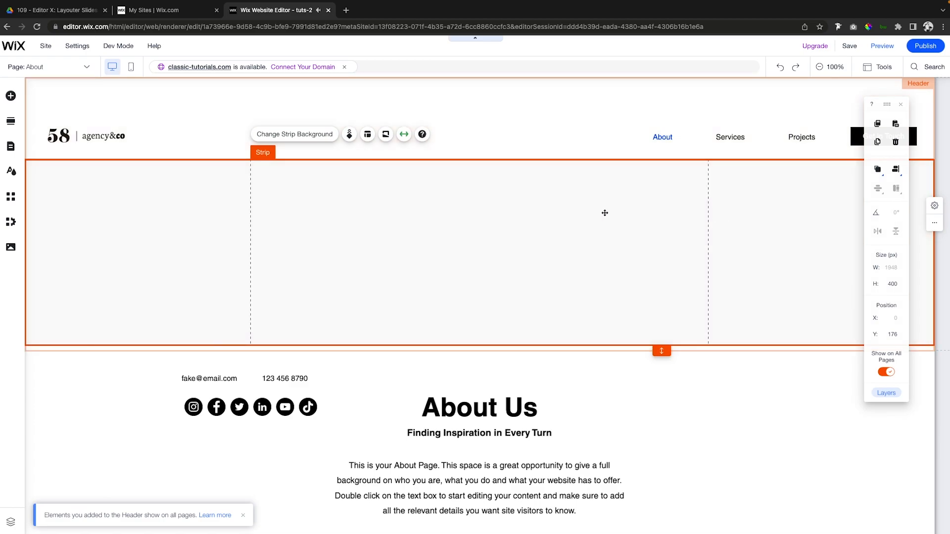
Change the new header strip's background to the bright blue theme color.
left_click(319, 135)
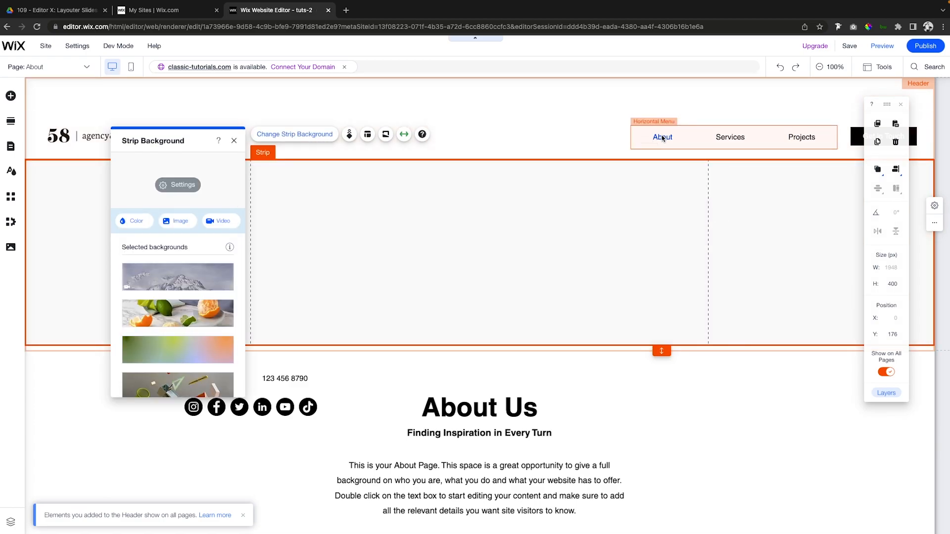
left_click(145, 226)
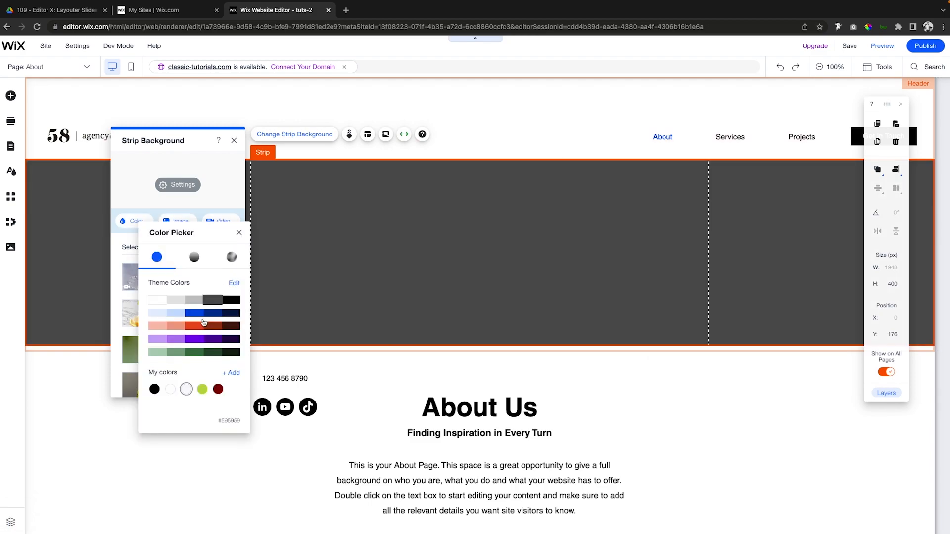
left_click(194, 313)
left_click(447, 258)
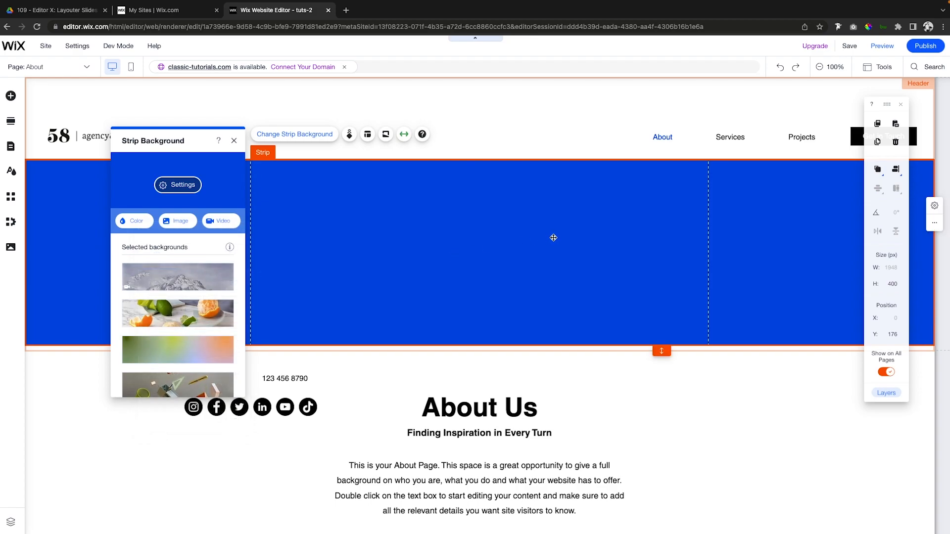
Reduce the blue strip's height to 40 px.
double_click(893, 284)
type("20")
key("Return")
double_click(897, 287)
type("30")
key("Return")
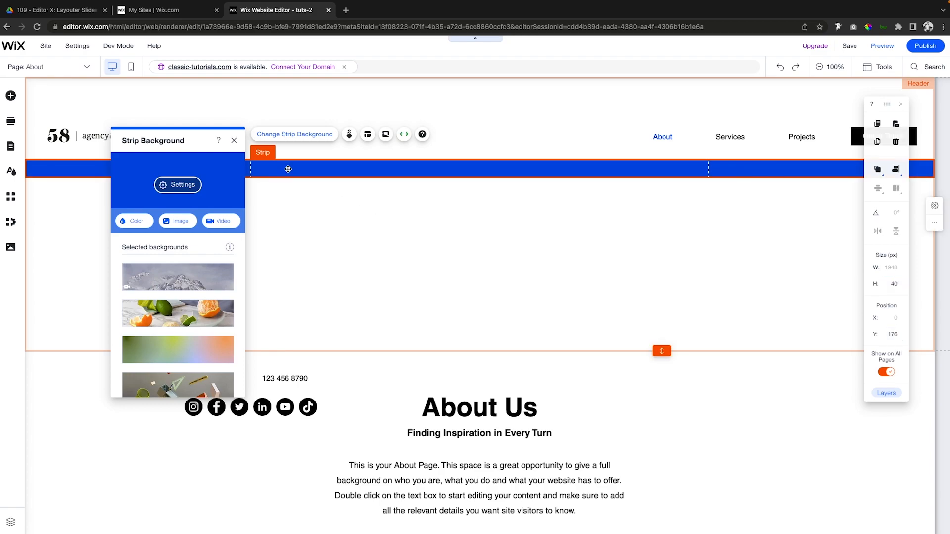
Close the background settings and add a second column to the blue strip.
left_click(234, 140)
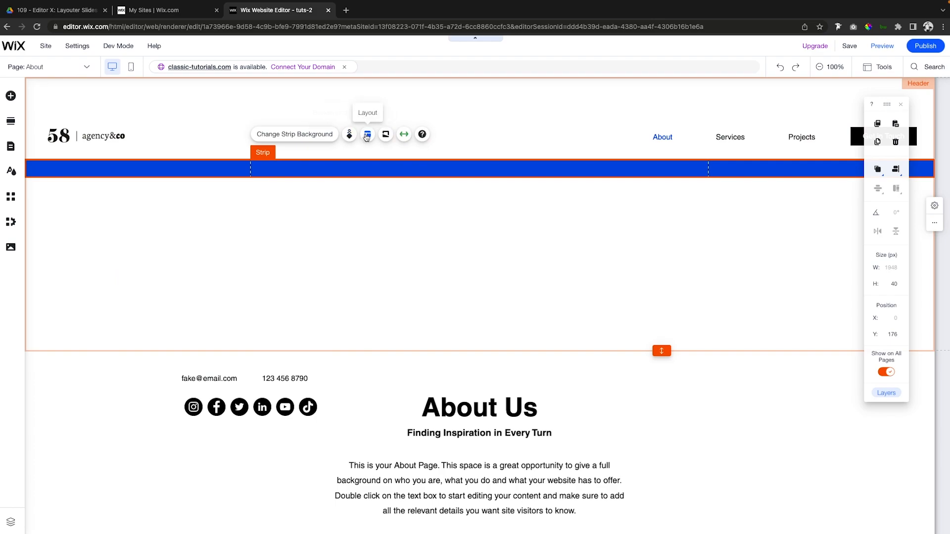
left_click(367, 135)
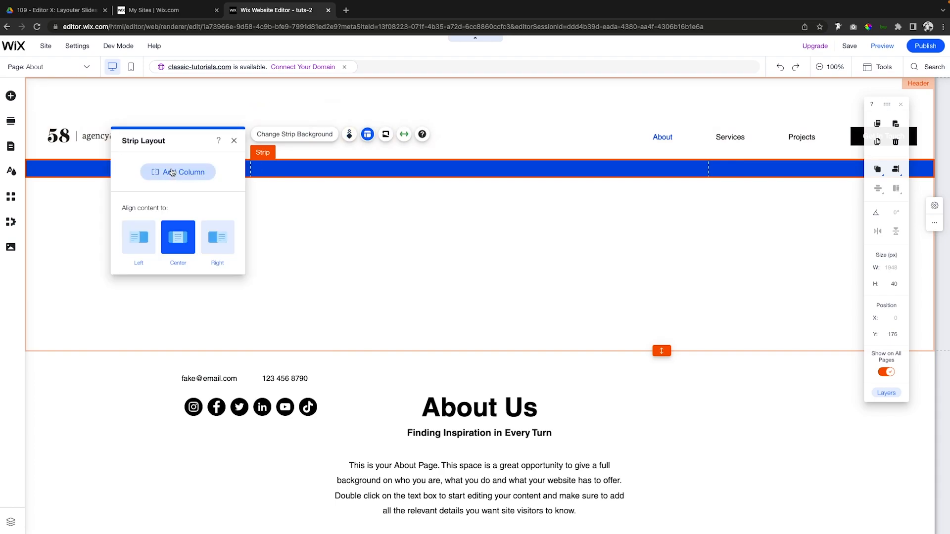
left_click(172, 172)
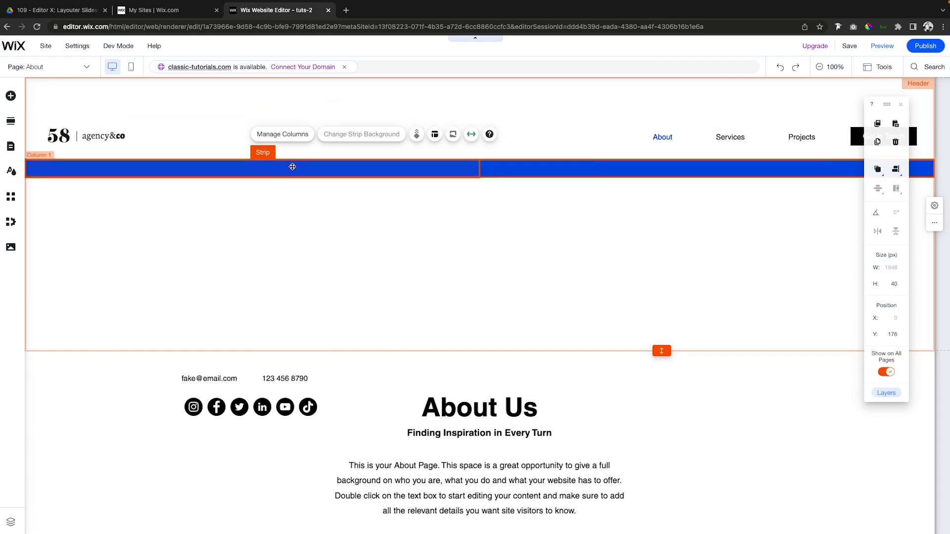
left_click(344, 168)
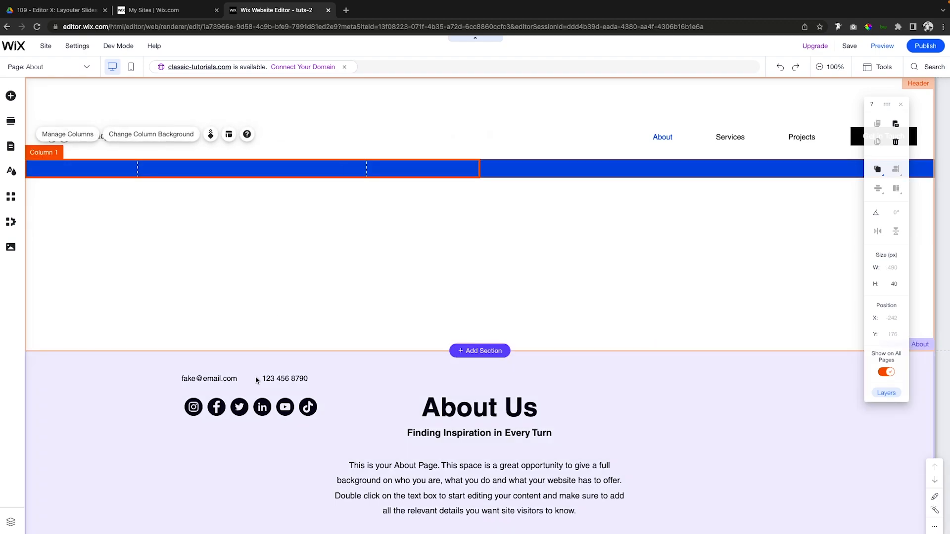
Move the contact text line into the blue strip's first column and color the text white.
left_click(257, 380)
left_click_drag(275, 366, 281, 174)
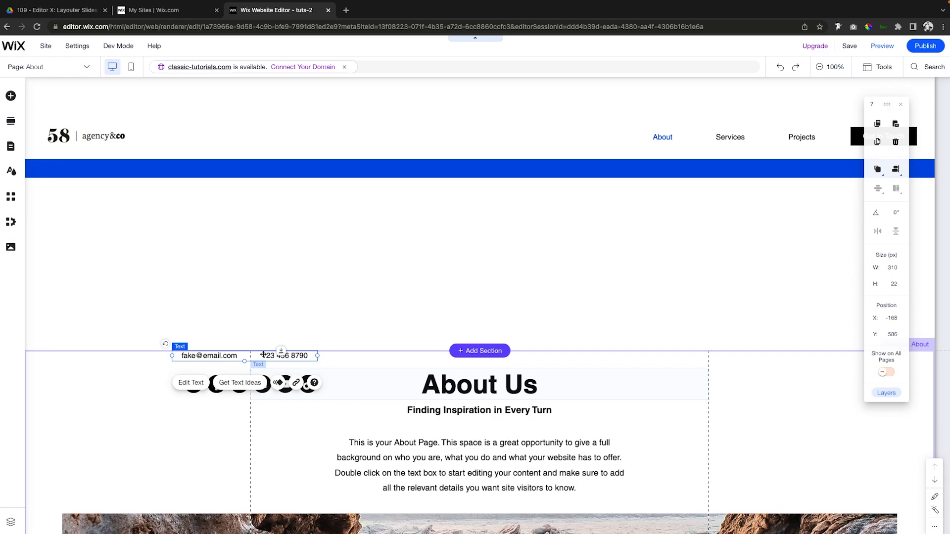
left_click_drag(263, 354, 271, 169)
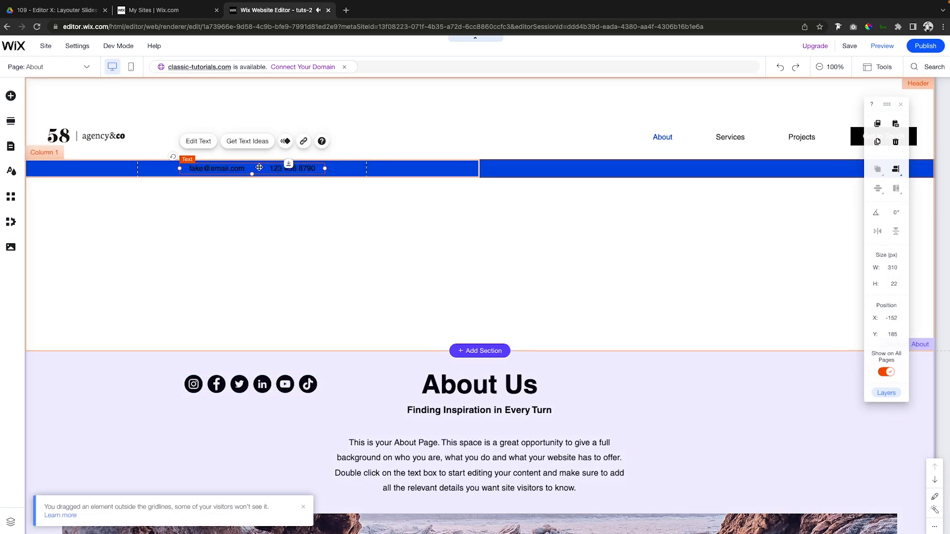
left_click(193, 142)
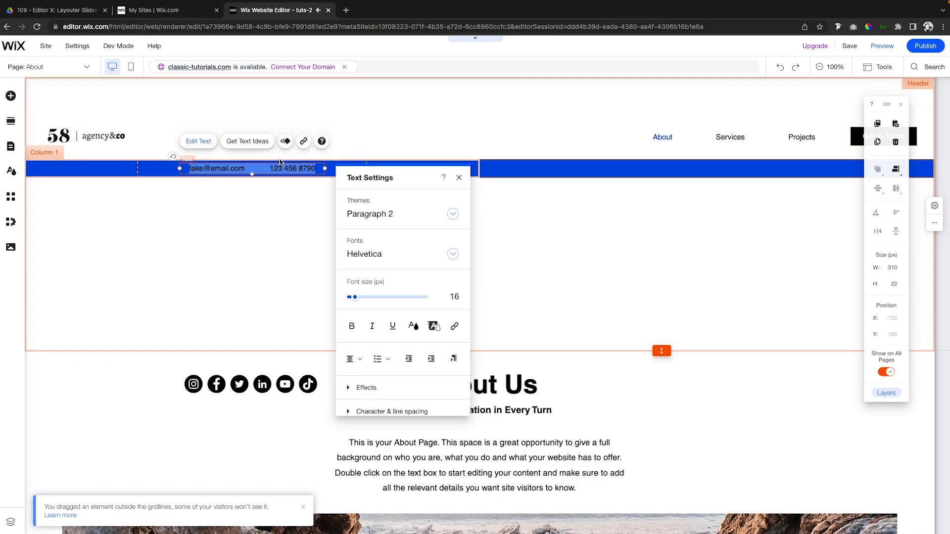
left_click(416, 328)
left_click(349, 251)
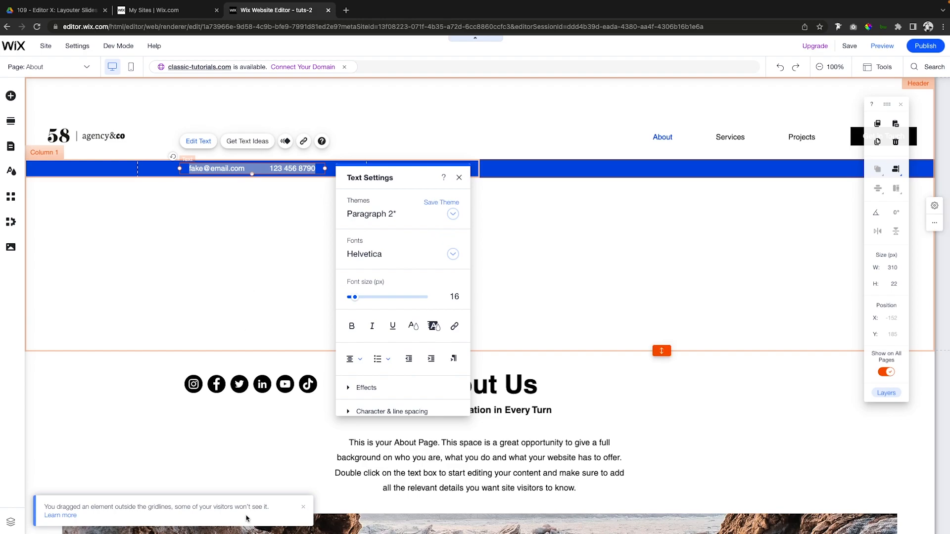
Add a gray icon-only social bar to the empty header area below the blue strip, at about X 482, Y 358.
left_click(675, 167)
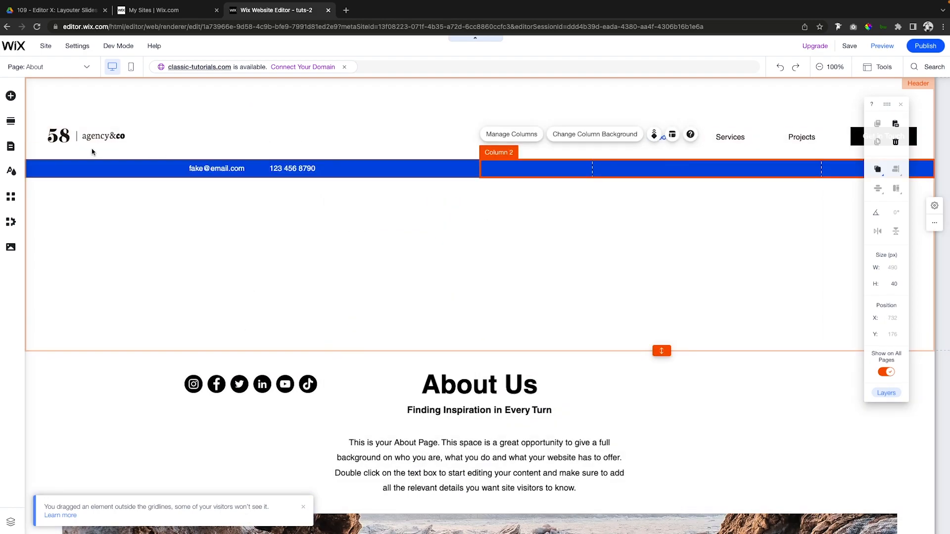
left_click(10, 95)
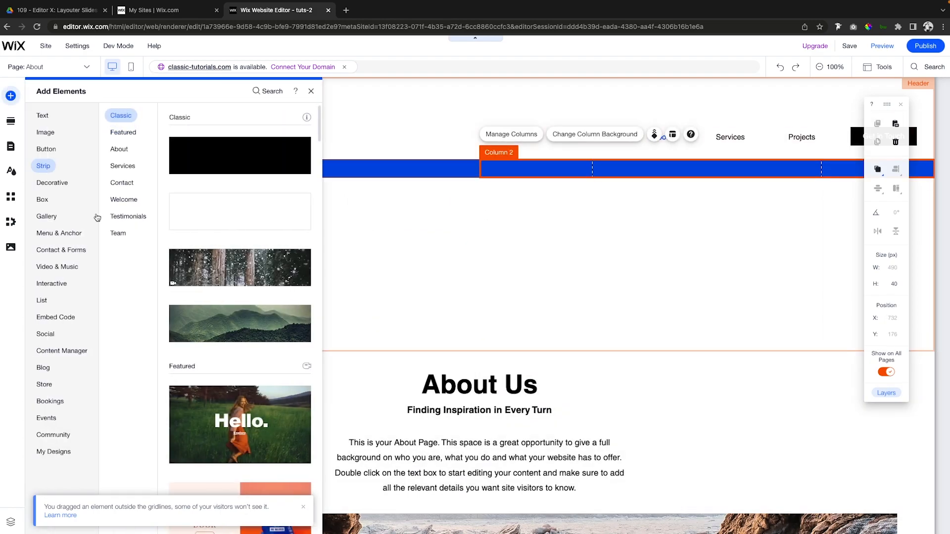
left_click(45, 334)
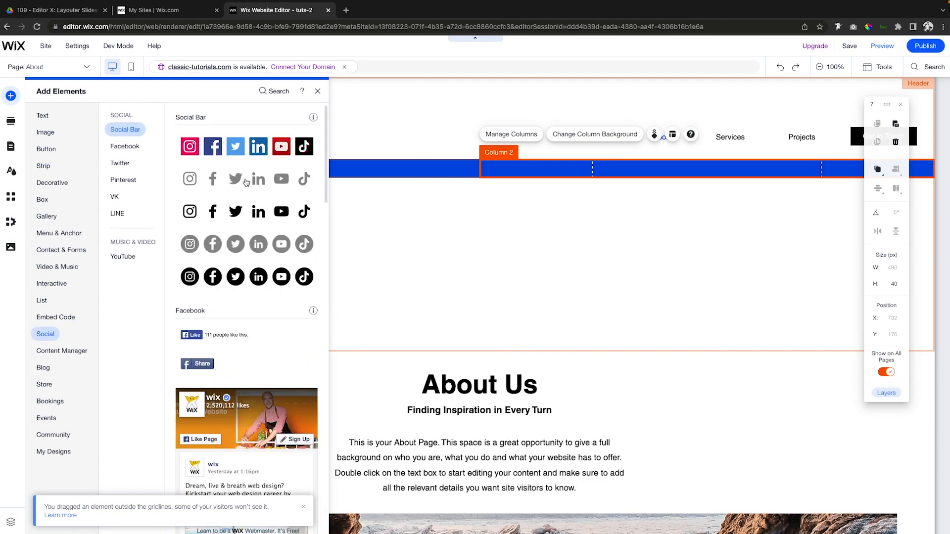
left_click_drag(258, 181, 553, 255)
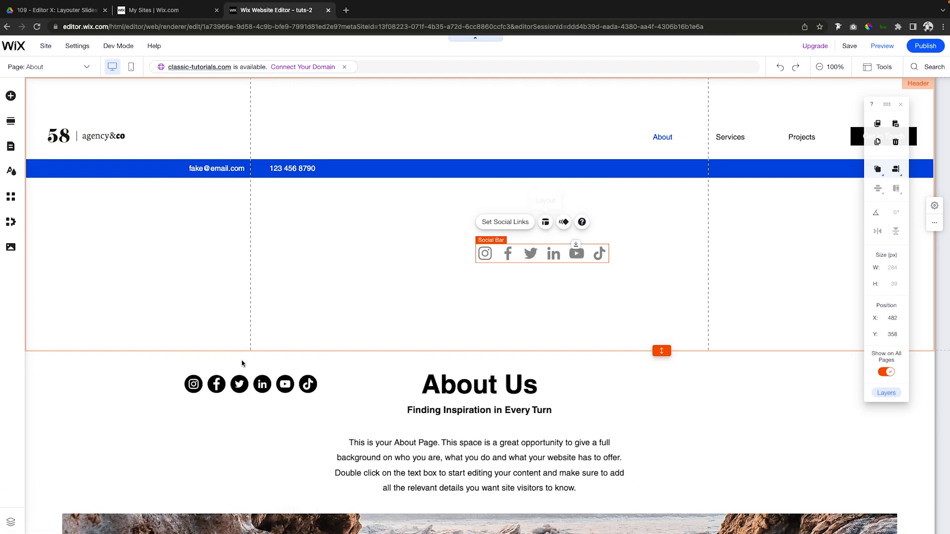
Delete the black circular social bar from the About section.
left_click(246, 389)
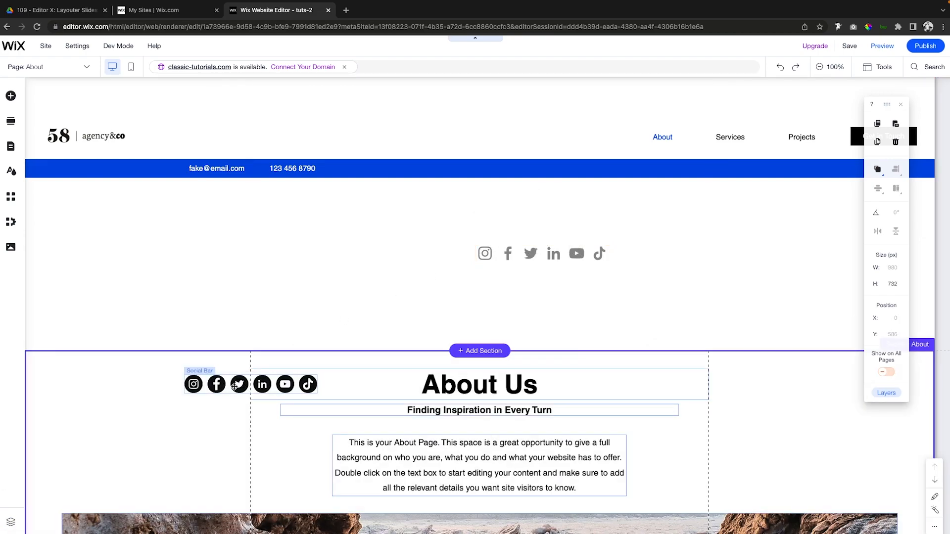
left_click(237, 388)
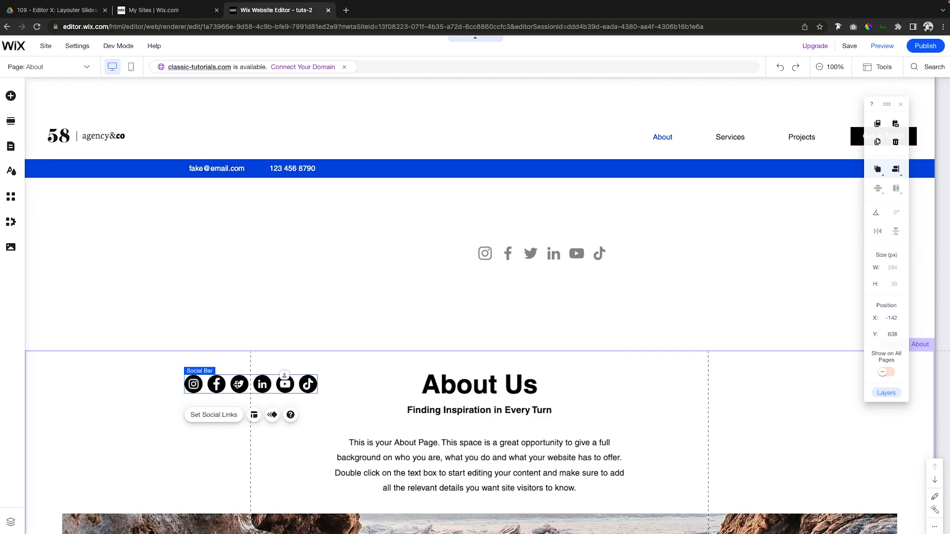
key("Delete")
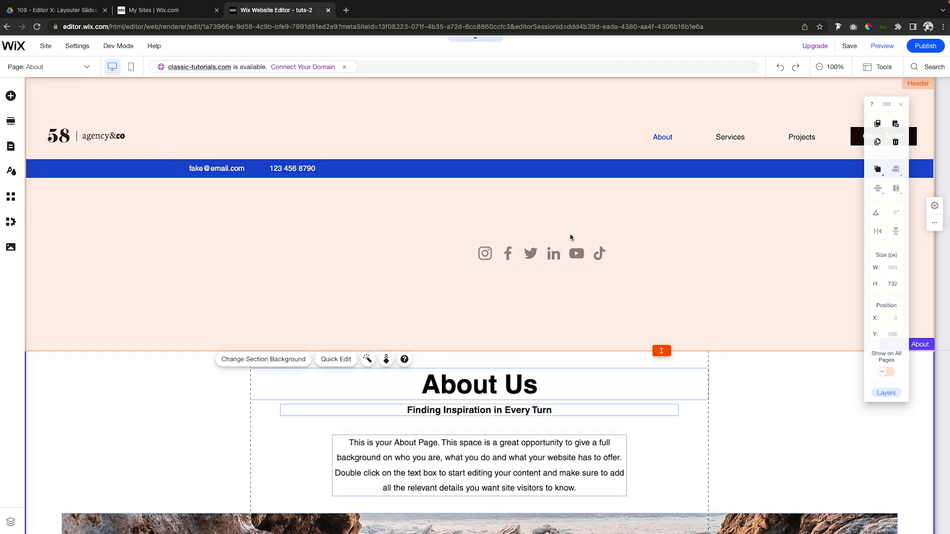
Reduce the gray social bar's icon size to 18 px.
left_click(530, 258)
left_click(529, 257)
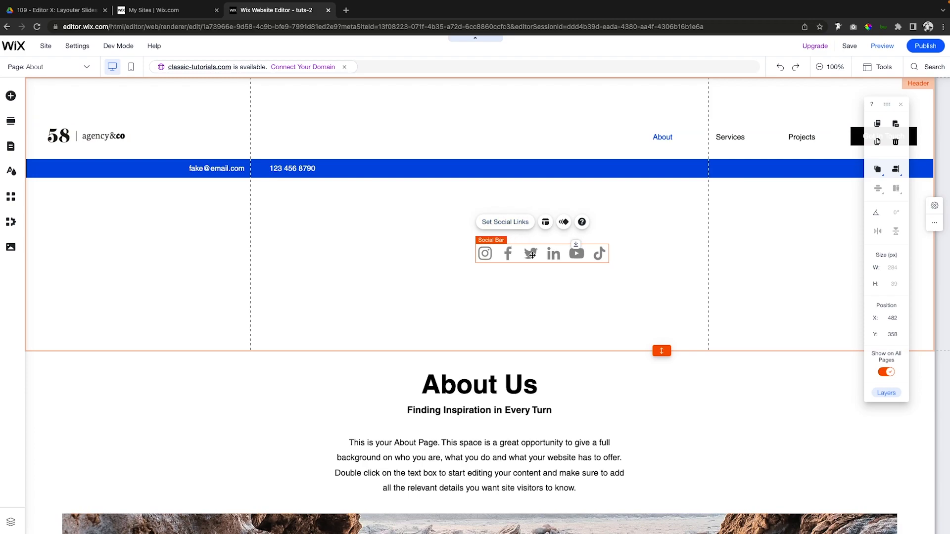
left_click(546, 222)
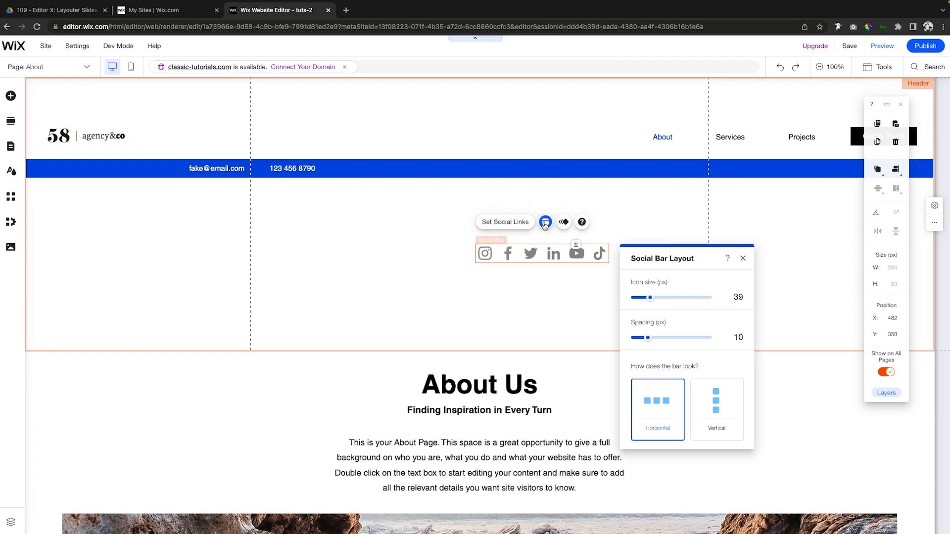
left_click(643, 299)
left_click_drag(643, 300, 636, 299)
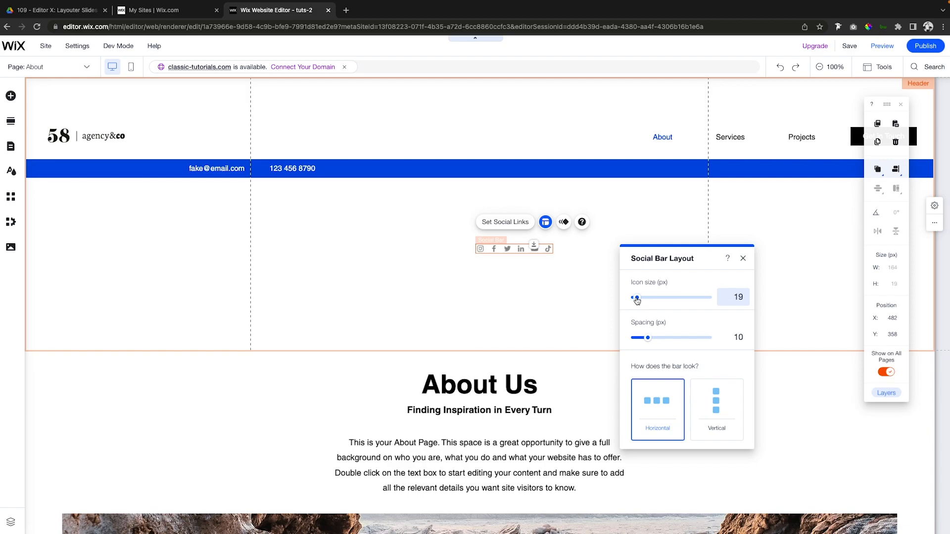
Attach the gray social bar to the blue strip's second column and center it horizontally there.
left_click_drag(505, 248, 685, 167)
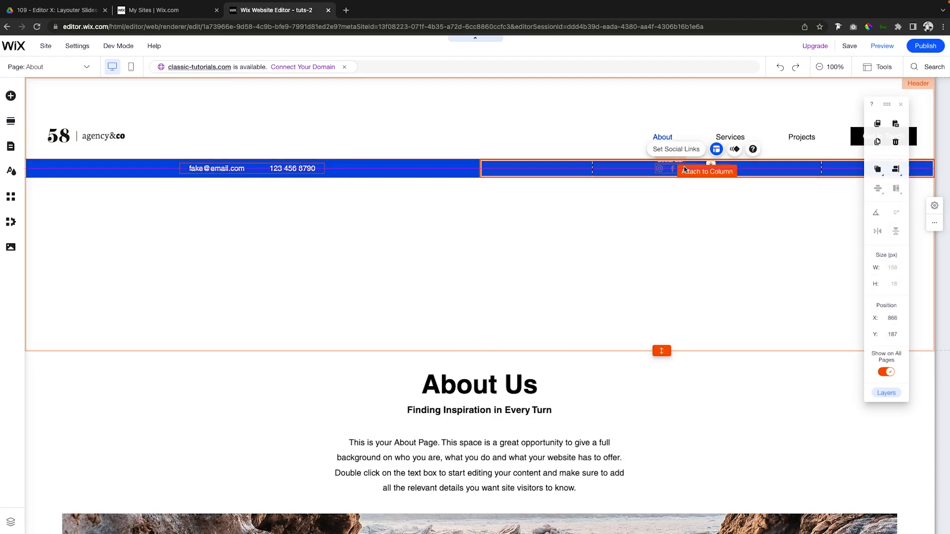
left_click(725, 142)
left_click(895, 169)
left_click(891, 173)
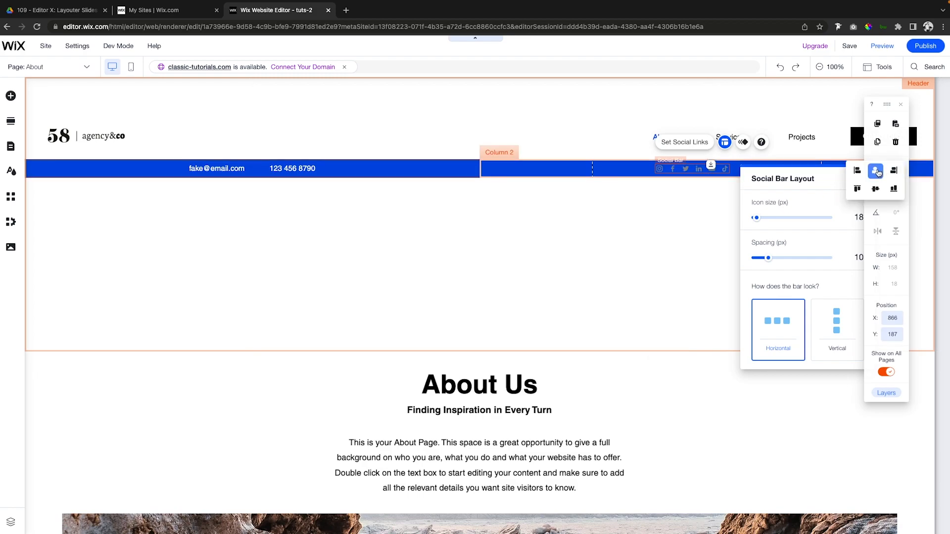
left_click(520, 240)
Move the blue strip up to Y 0 and place the logo and menu strip directly beneath it.
left_click(490, 168)
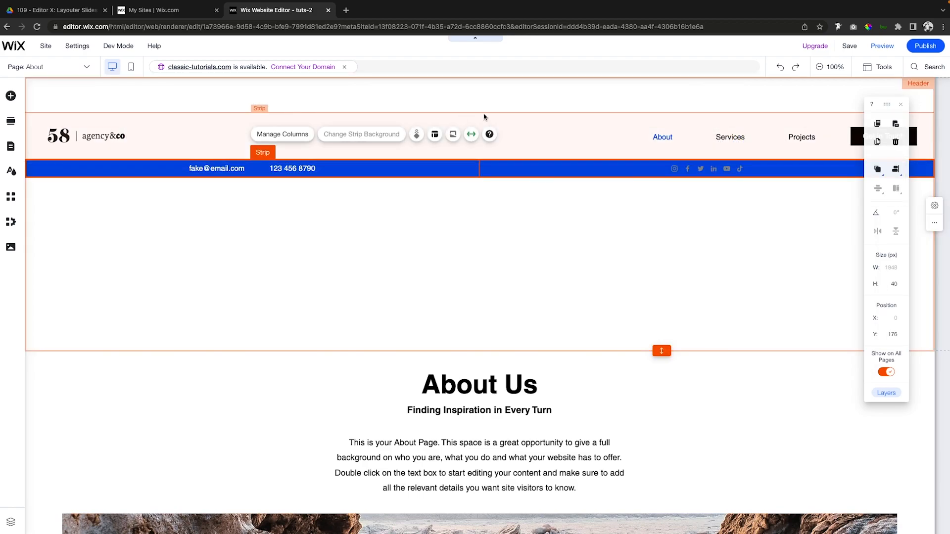
left_click_drag(422, 166, 421, 78)
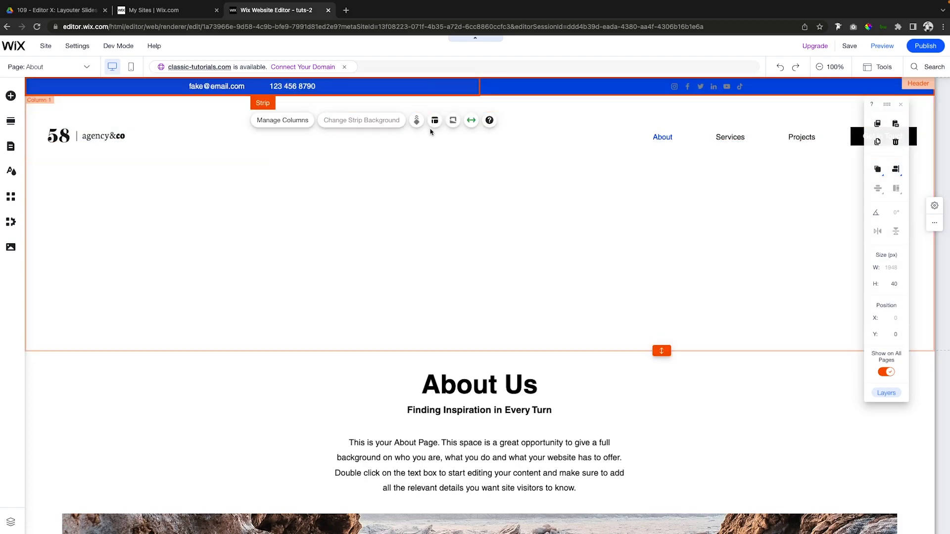
left_click(440, 142)
left_click_drag(445, 142, 449, 127)
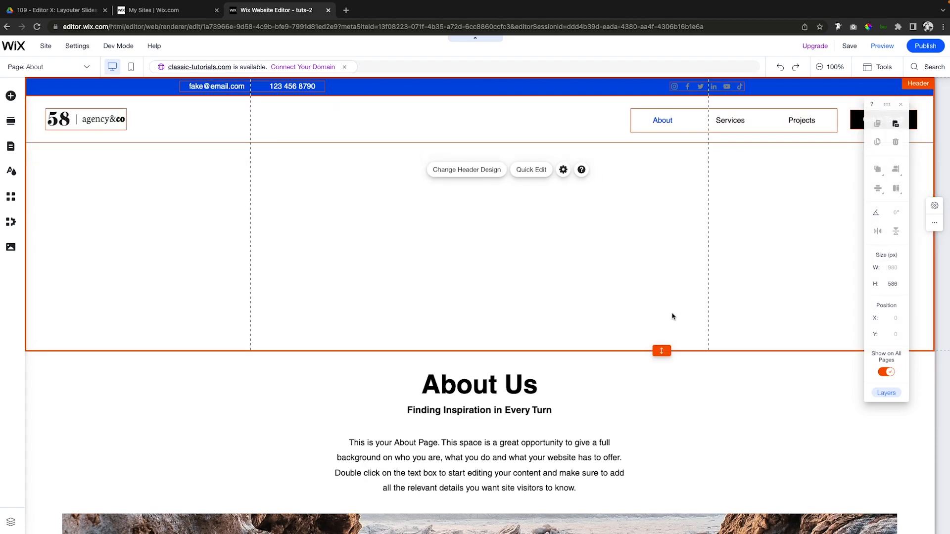
Shorten the header to 140 px high and preview the site.
left_click_drag(661, 350, 661, 143)
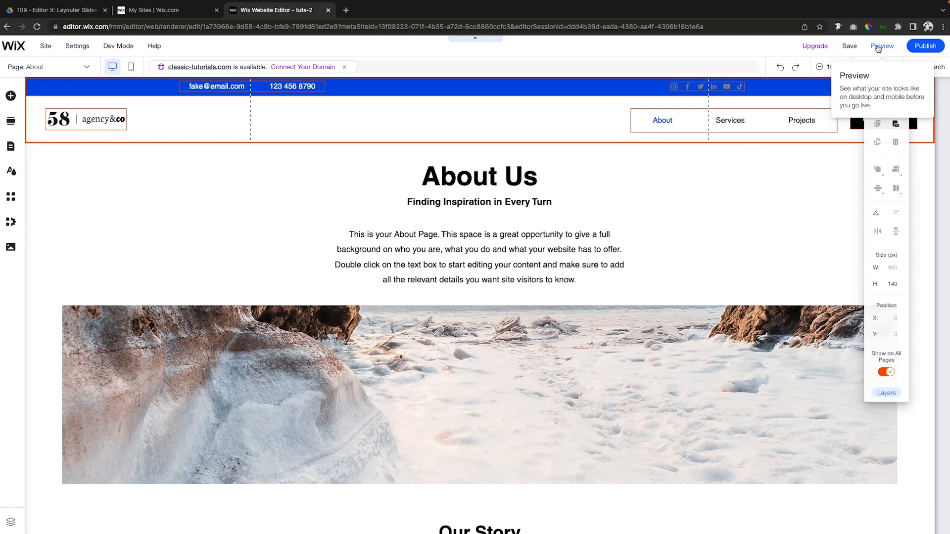
left_click(883, 46)
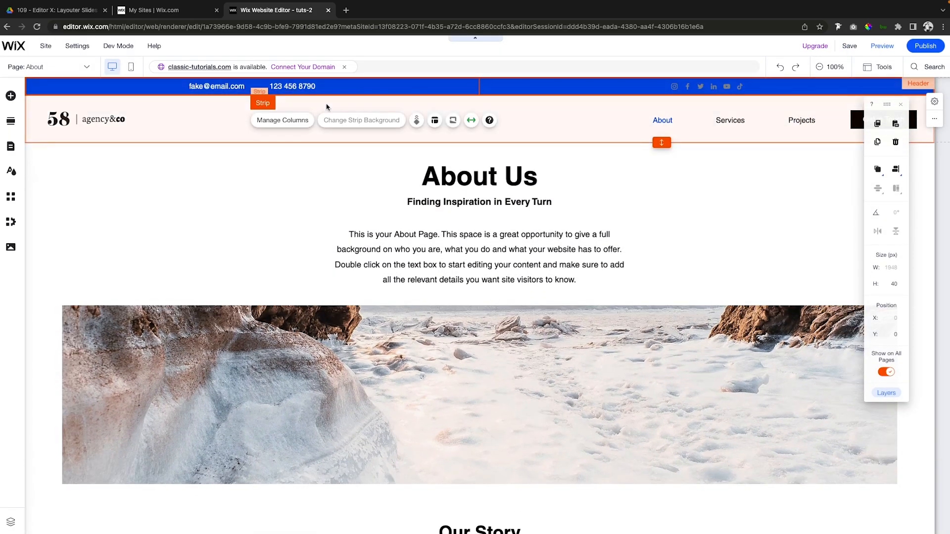
Align the first column's content of the blue strip to the left and nudge the contact text to X -453.
left_click(361, 88)
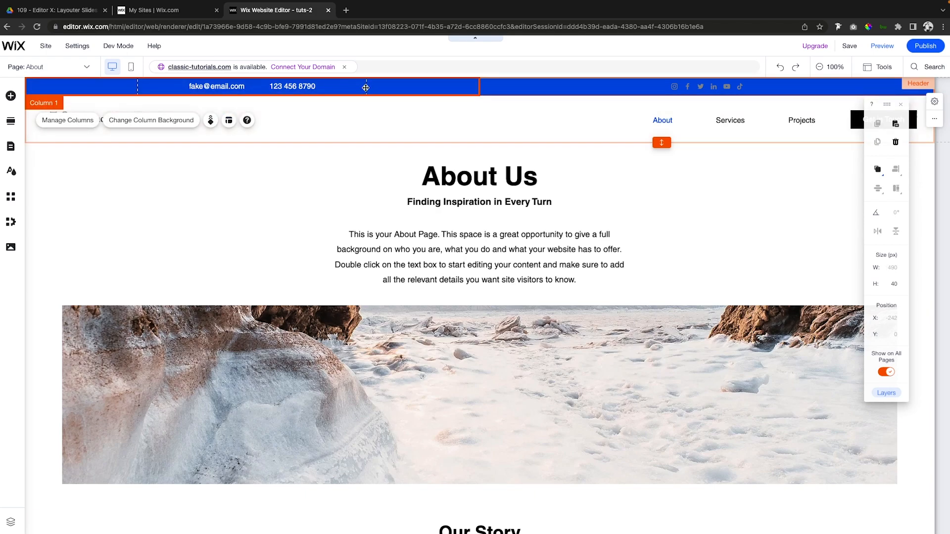
left_click(228, 121)
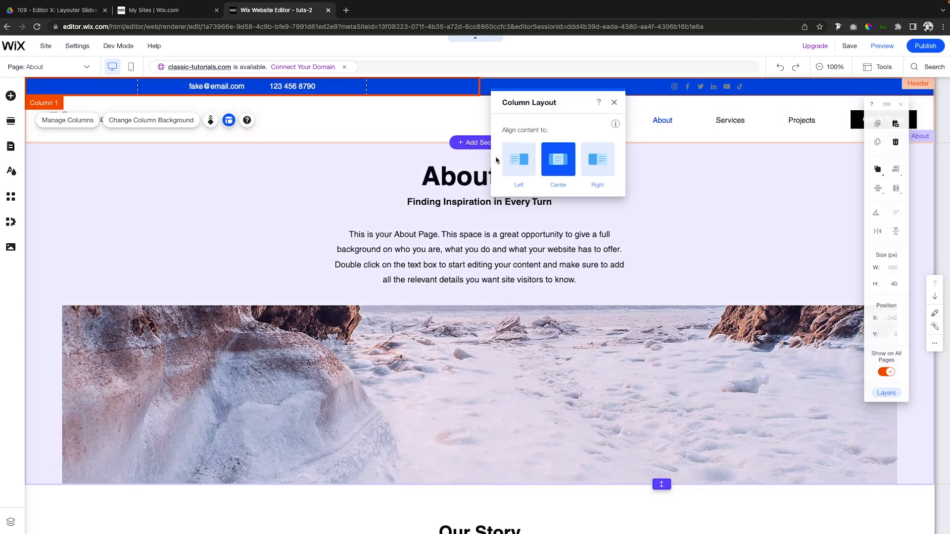
left_click(514, 159)
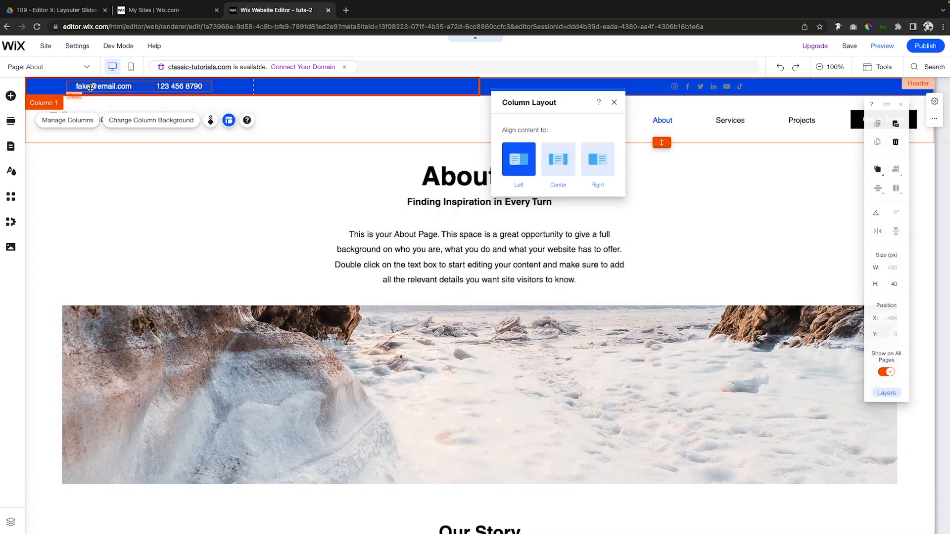
left_click(93, 87)
key("shift+Left")
key("shift+Left")
key("shift+Left")
key("shift+Left")
key("shift+Left")
key("shift+Left")
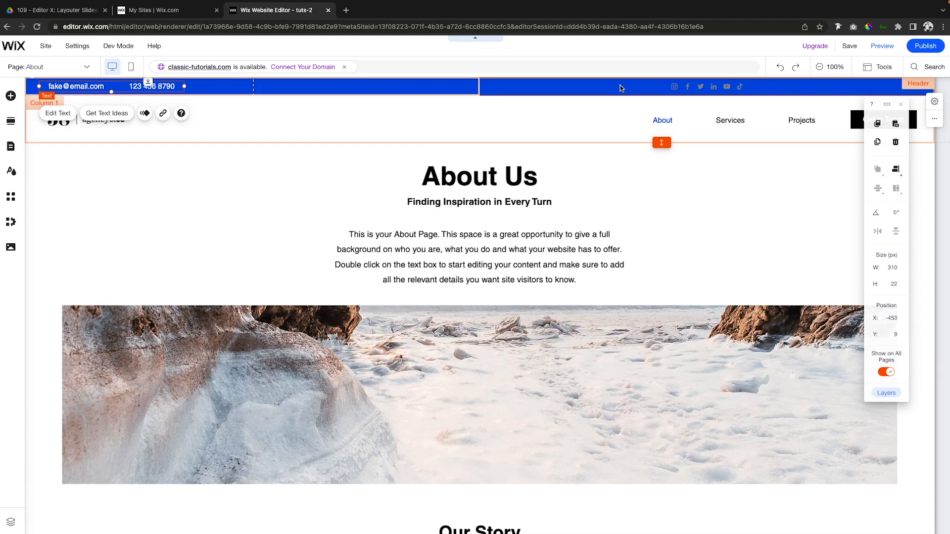
Align the content of the blue strip's second column to the right.
left_click(594, 87)
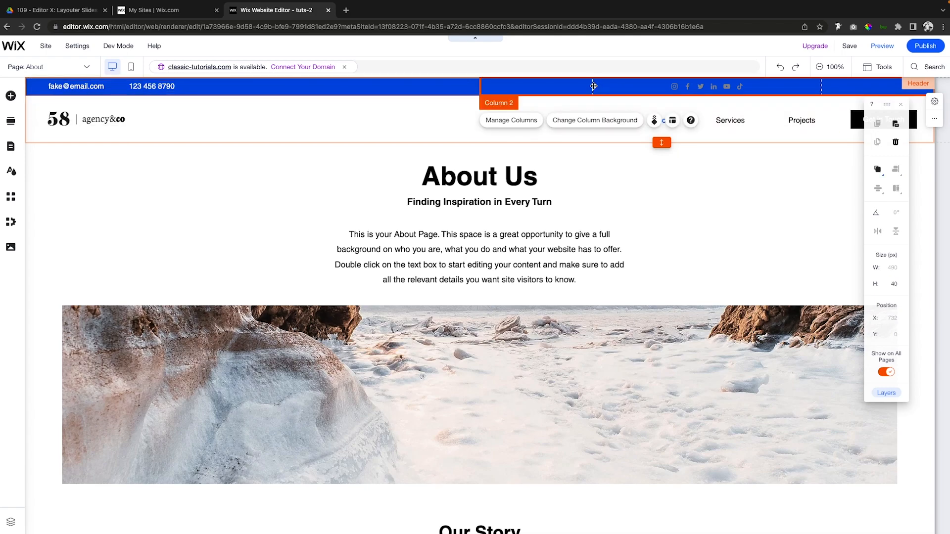
left_click(672, 120)
left_click(440, 159)
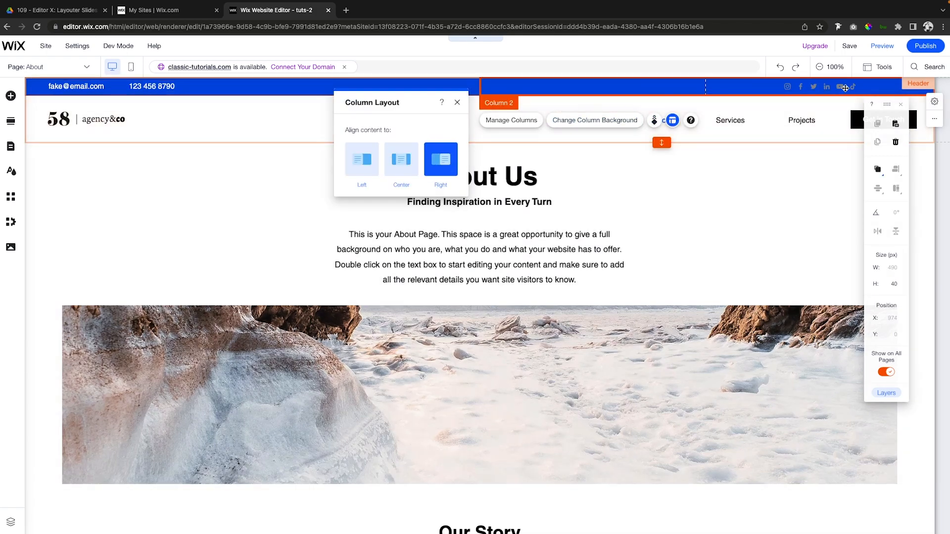
Move the social icons to the right end of the blue strip's second column, about X 1268, and preview the site.
left_click(840, 86)
left_click_drag(840, 86, 892, 86)
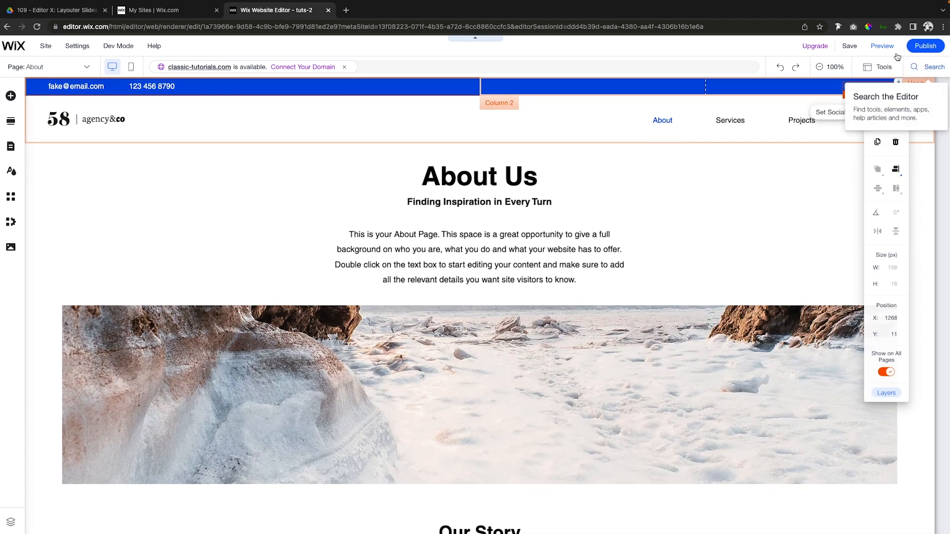
left_click(882, 45)
scroll(789, 223, "down", 1)
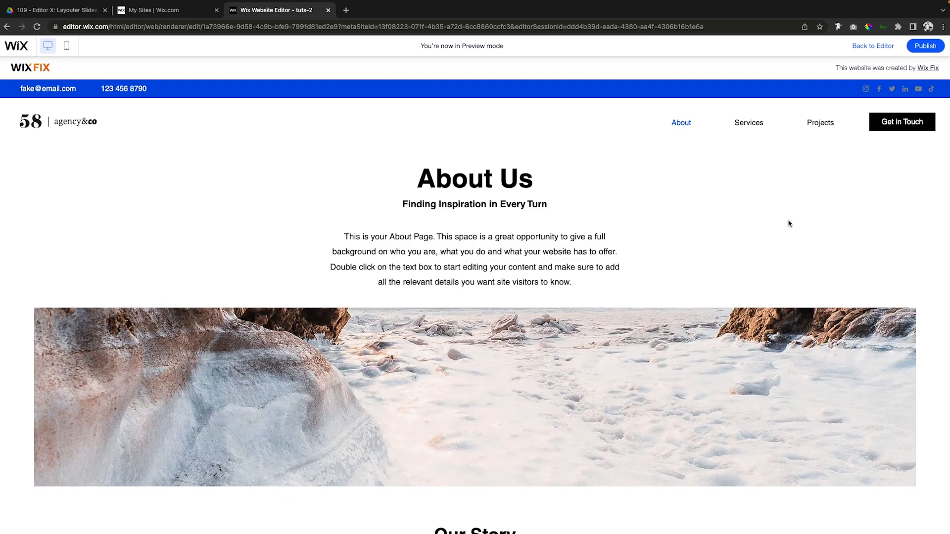
scroll(789, 223, "down", 1)
left_click(865, 46)
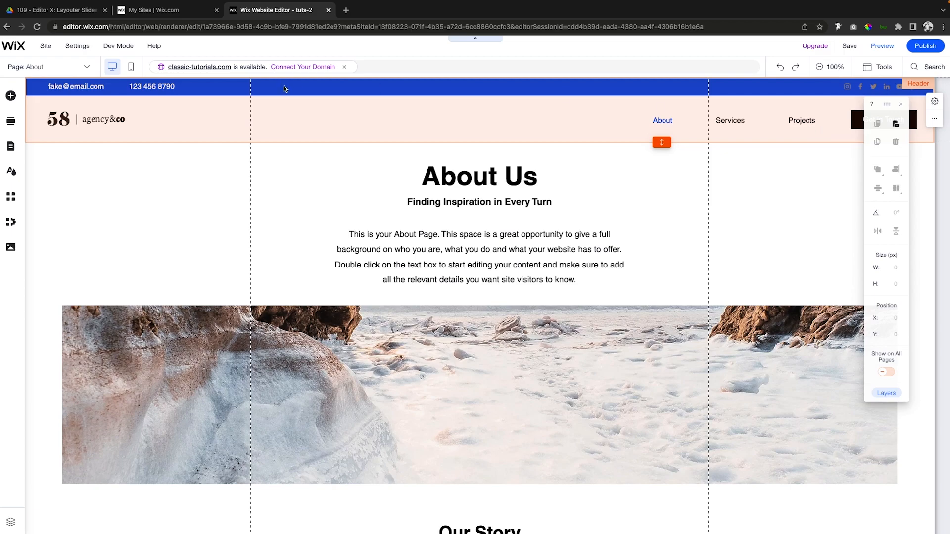
Move the email and phone text into the blue strip's second column beside the social icons and preview how the header scrolls.
left_click(132, 88)
mouse_move(132, 87)
left_mouse_down()
mouse_move(787, 86)
mouse_move(735, 89)
left_mouse_up()
left_click(882, 45)
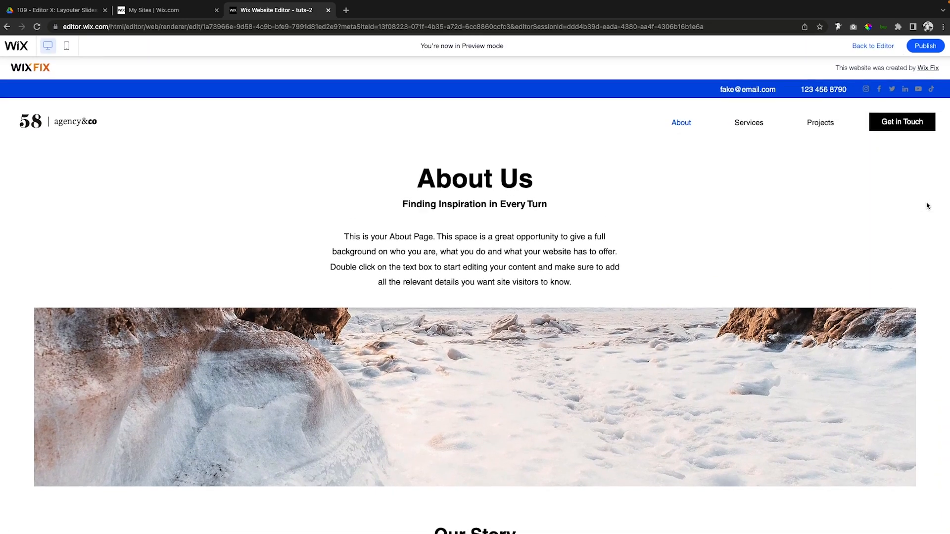
scroll(927, 206, "down", 2)
scroll(927, 206, "up", 2)
scroll(927, 206, "down", 2)
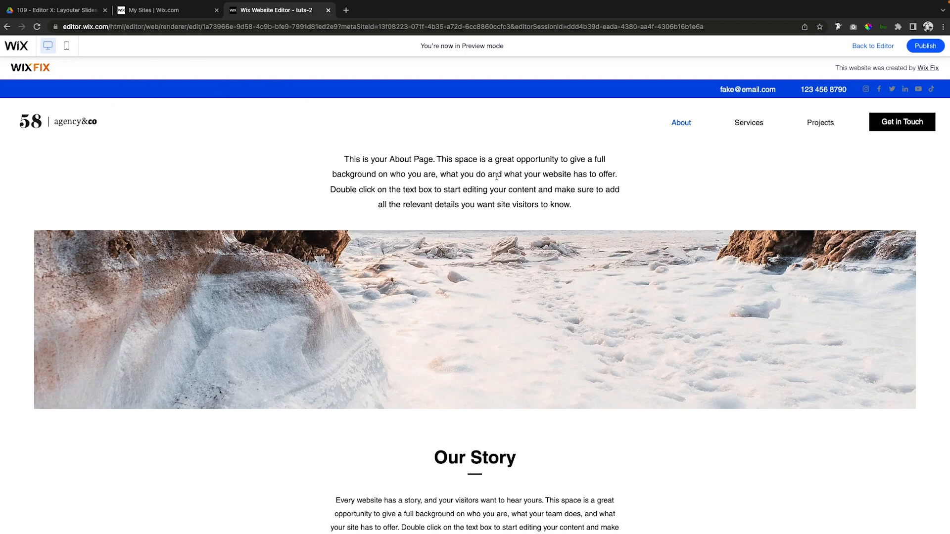
scroll(497, 177, "up", 2)
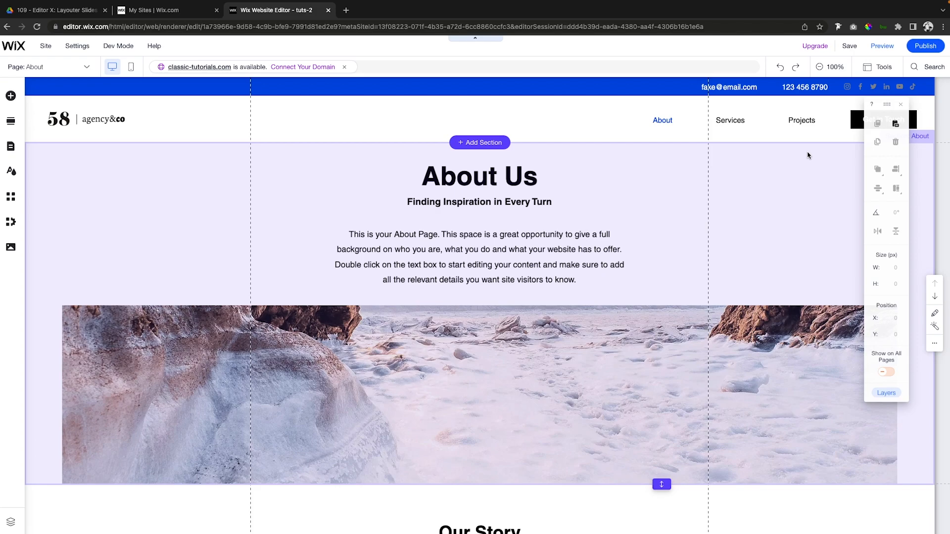